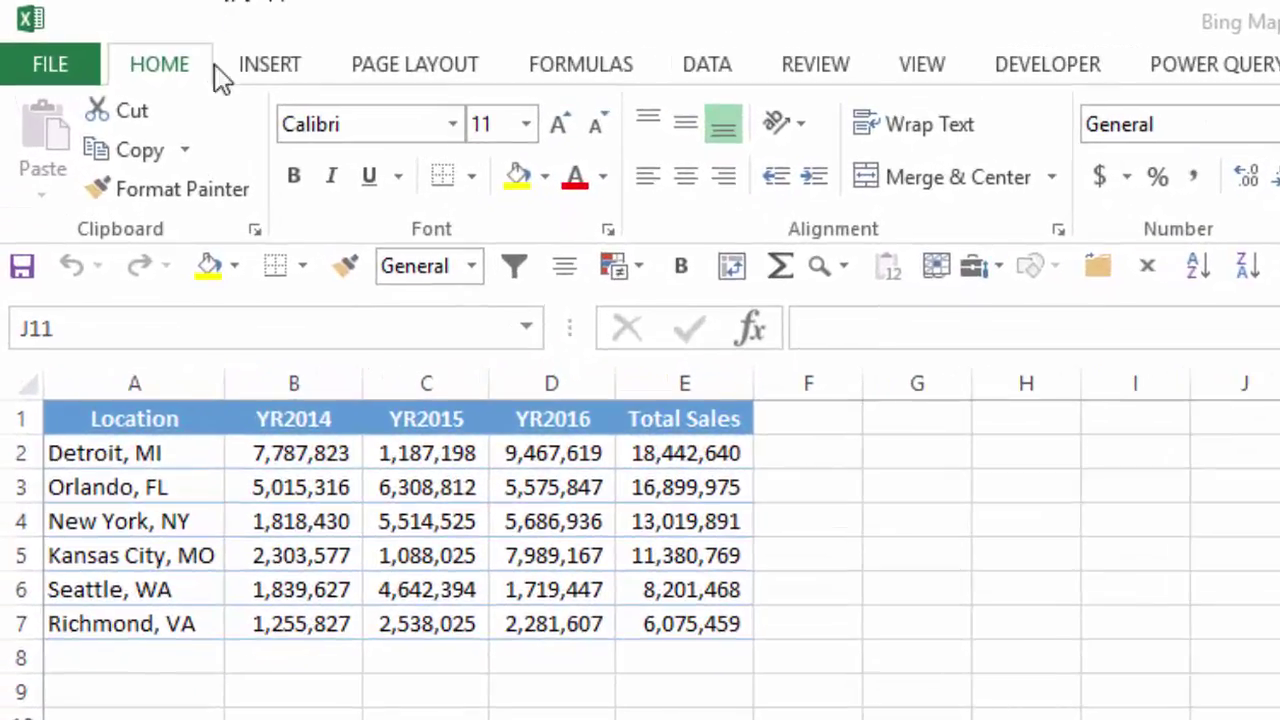
Step: Open the Insert ribbon with the yearly sales table and the Location/Total Sales table on the sheet
click(266, 72)
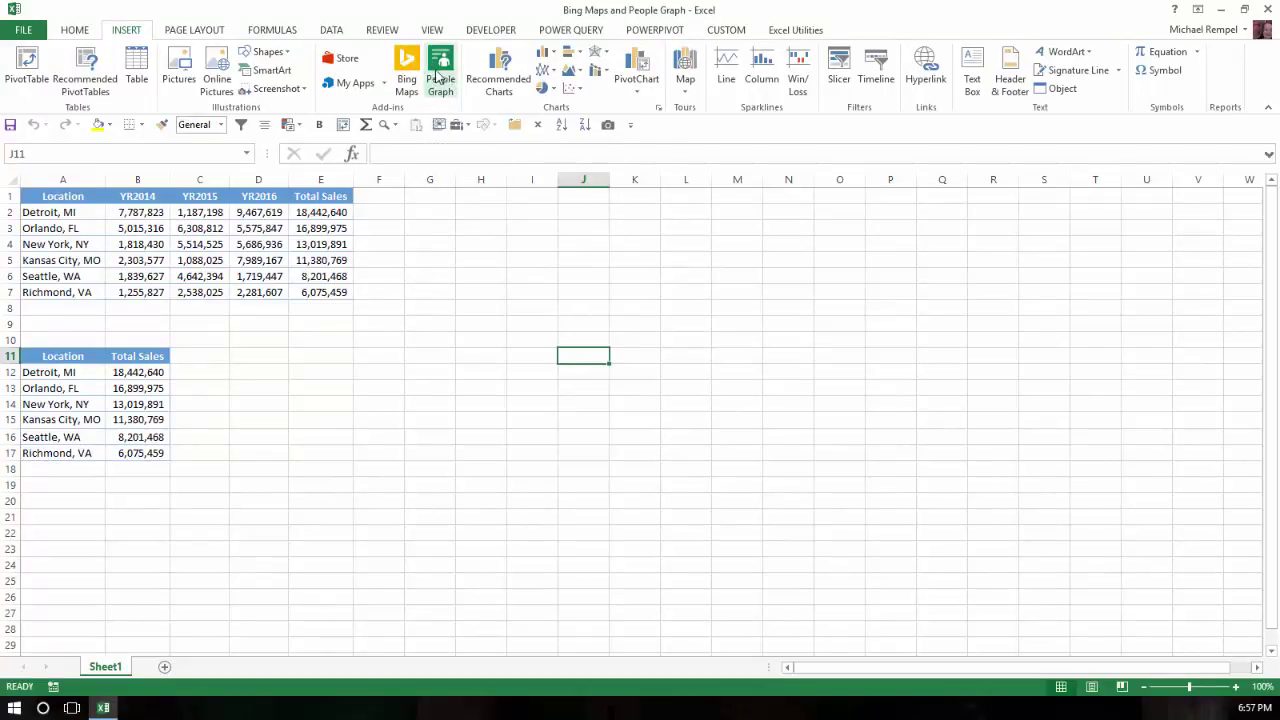
Step: Insert a People Graph that shows its default 'Numbers About the App' sample figures
click(440, 80)
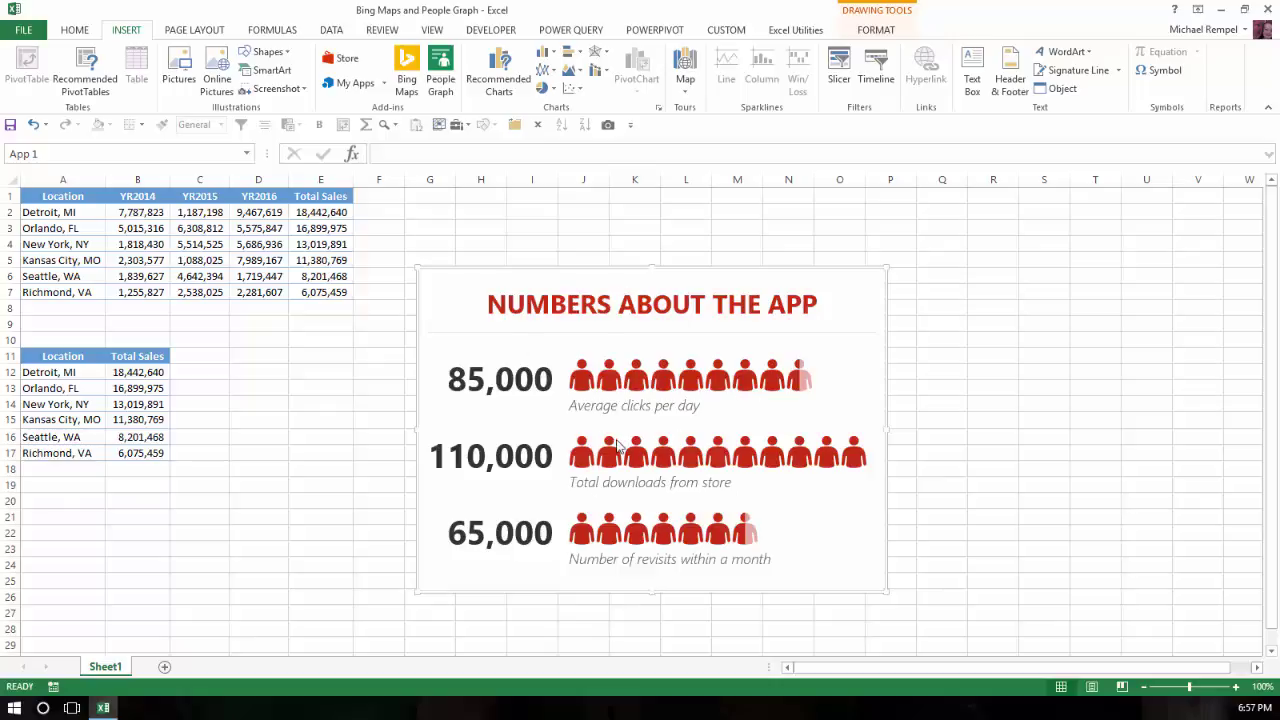
Step: Title the People Graph 'Sales By Location' and pick A11:B17 (Location, Total Sales) as its data
click(653, 287)
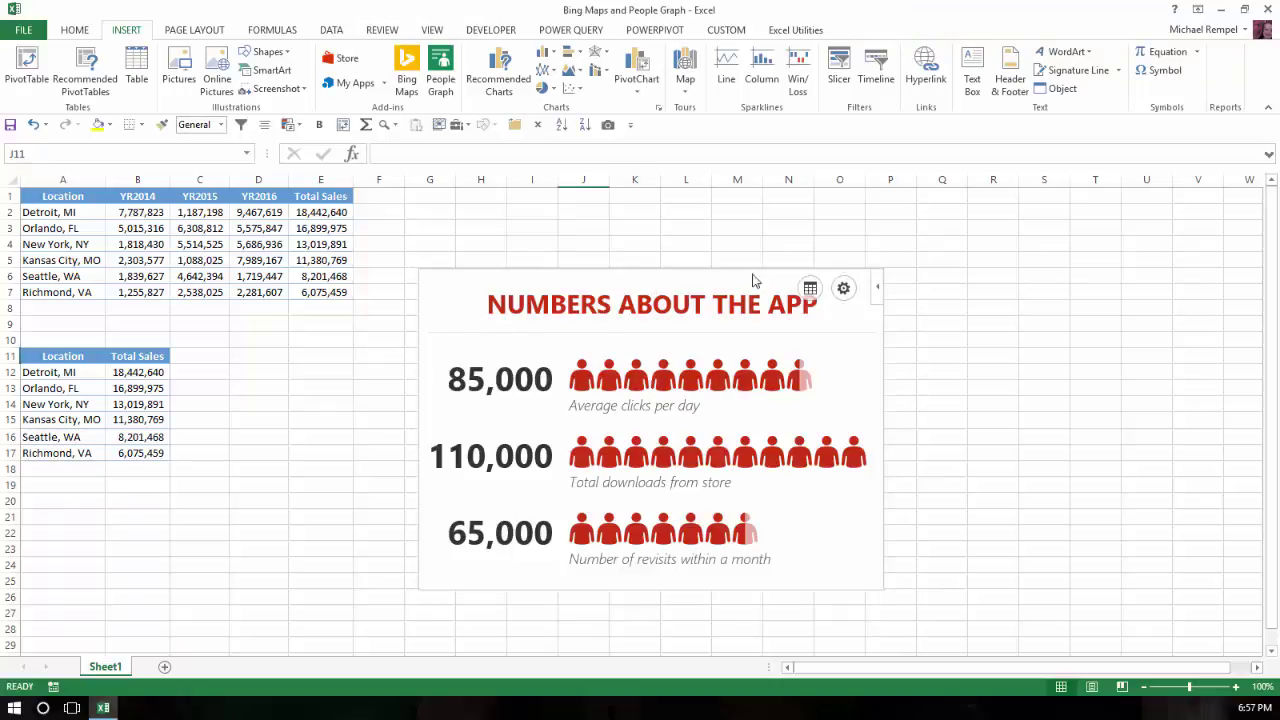
click(812, 289)
mouse_move(750, 290)
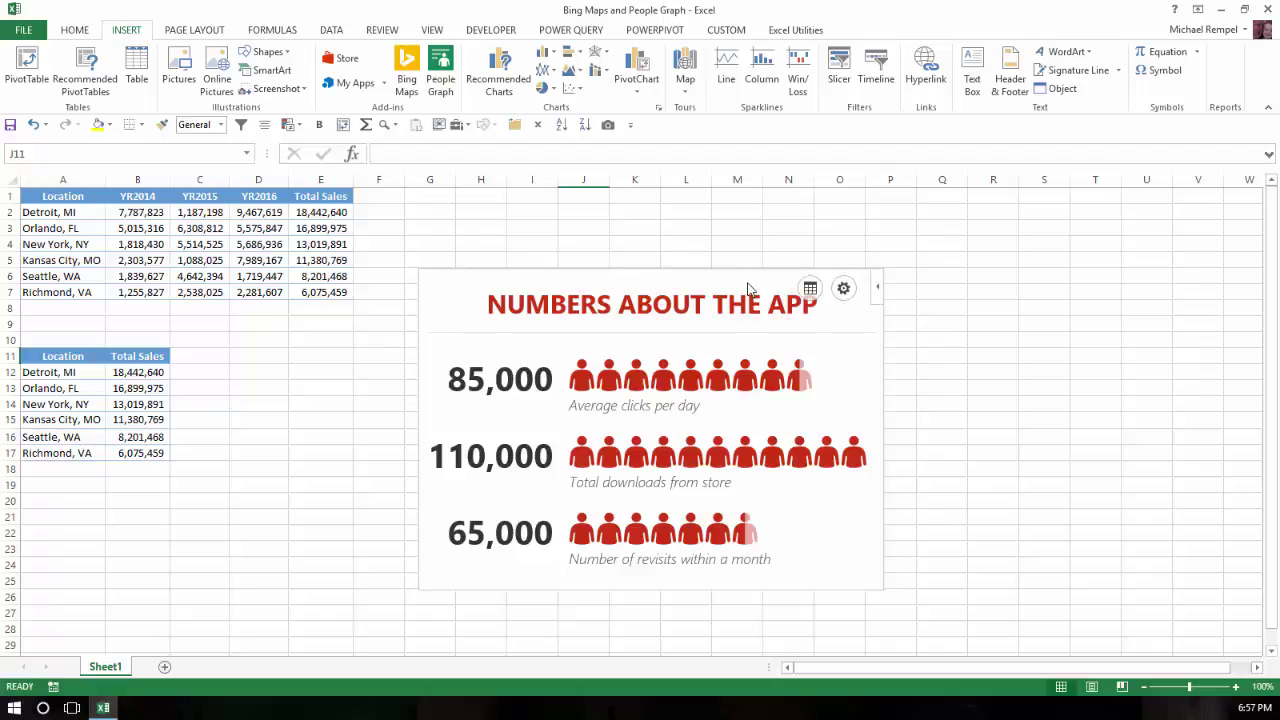
click(812, 289)
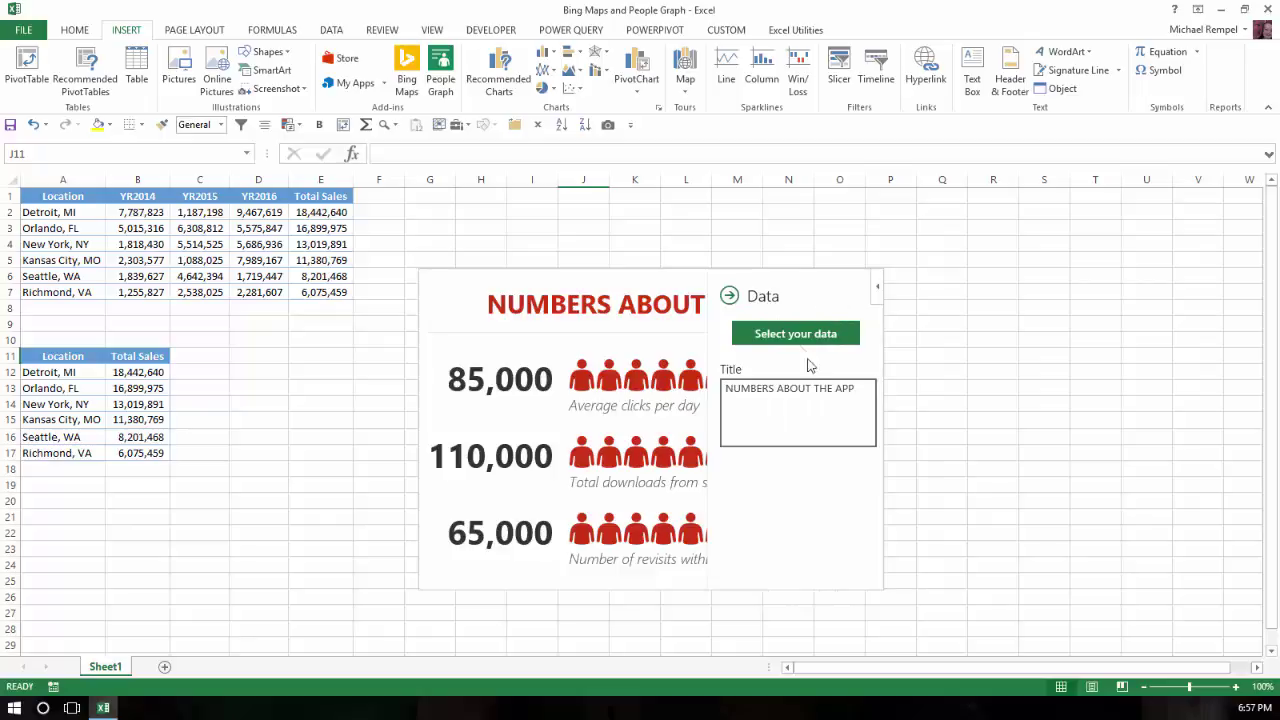
drag(860, 388, 712, 392)
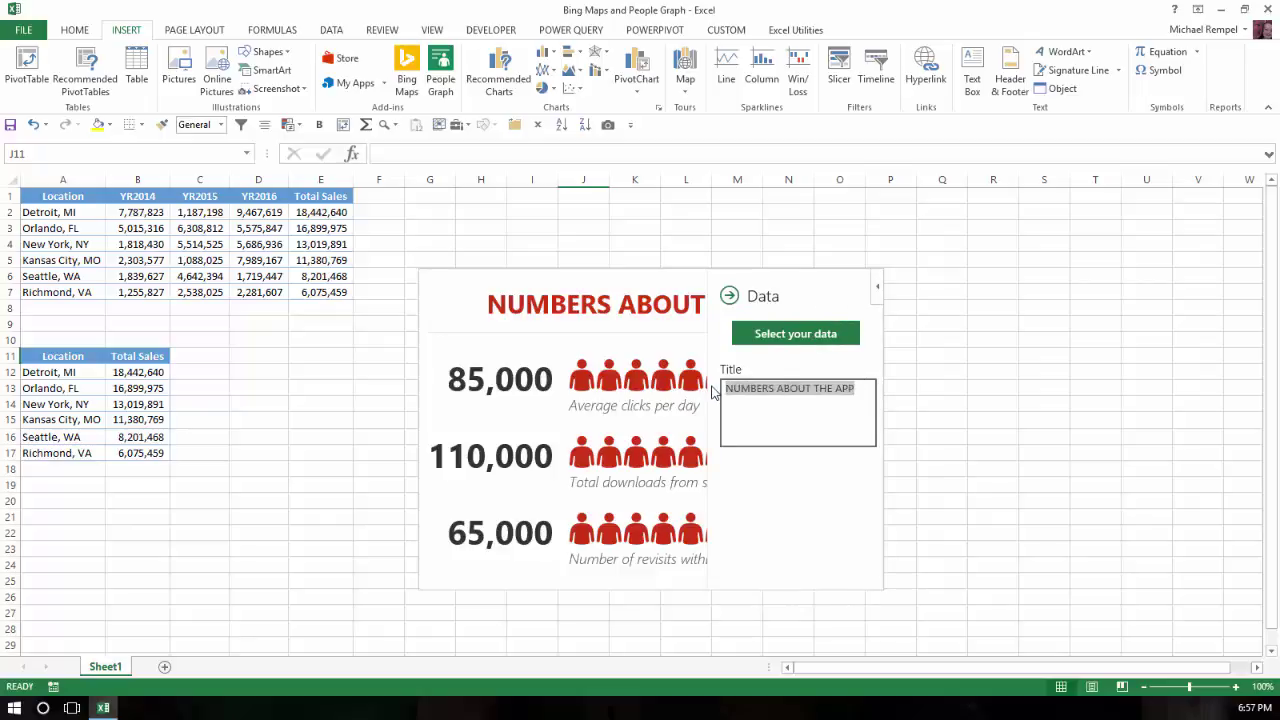
text(Sales )
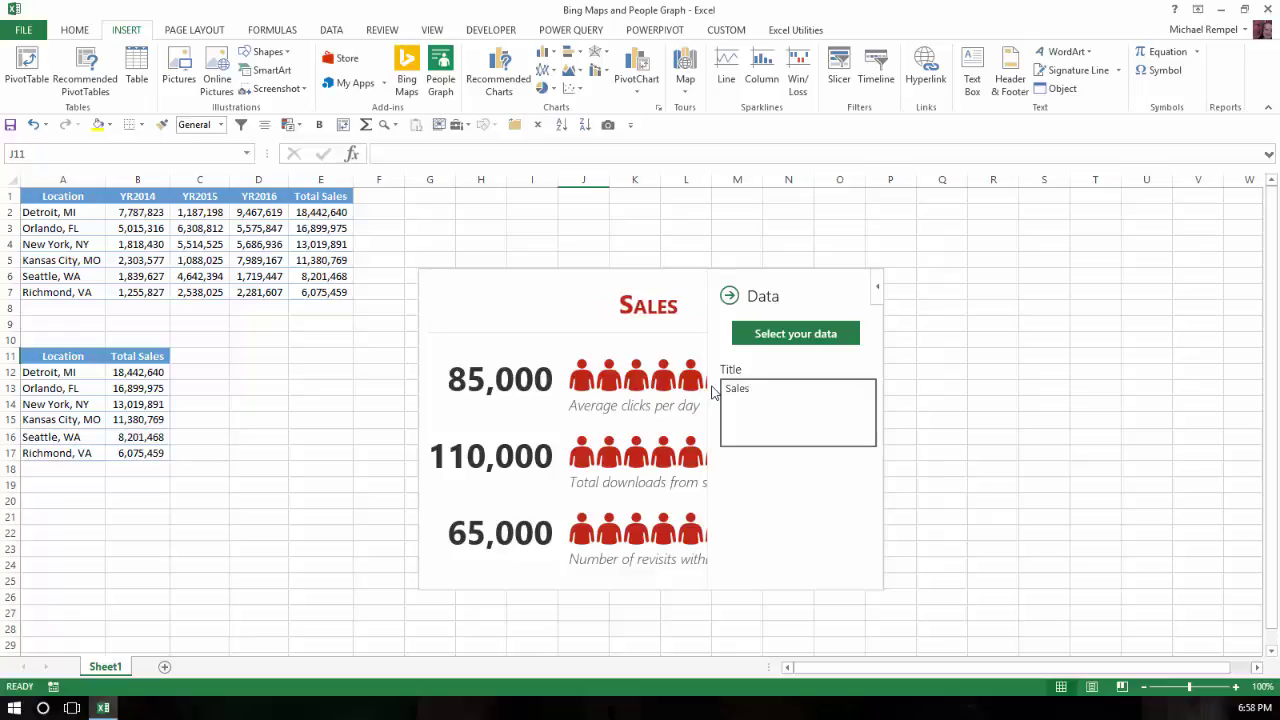
text(By Locati)
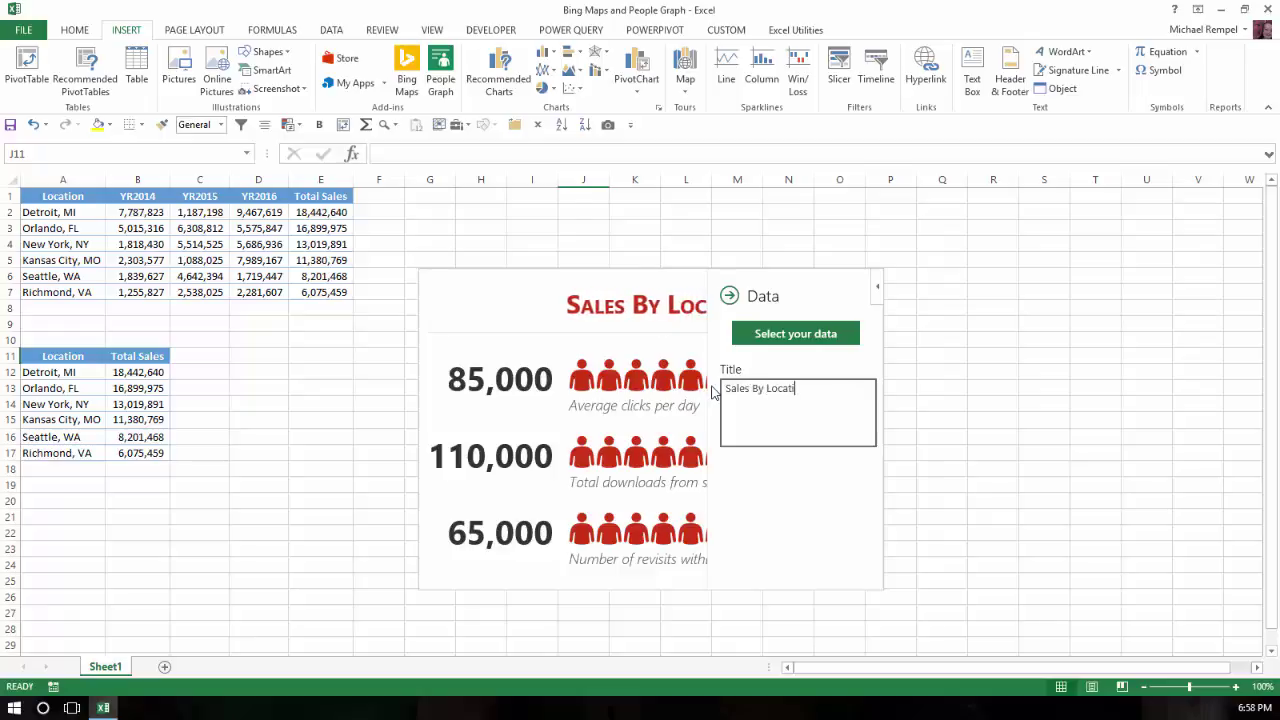
text(on)
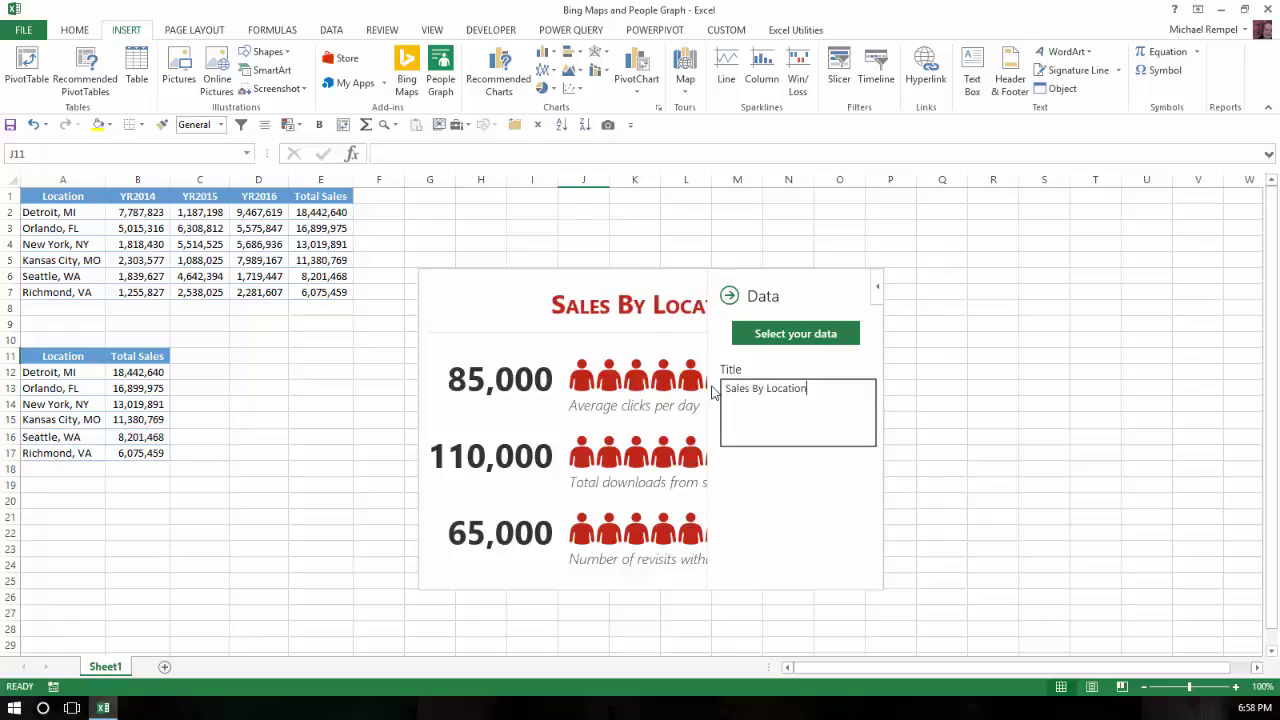
click(797, 333)
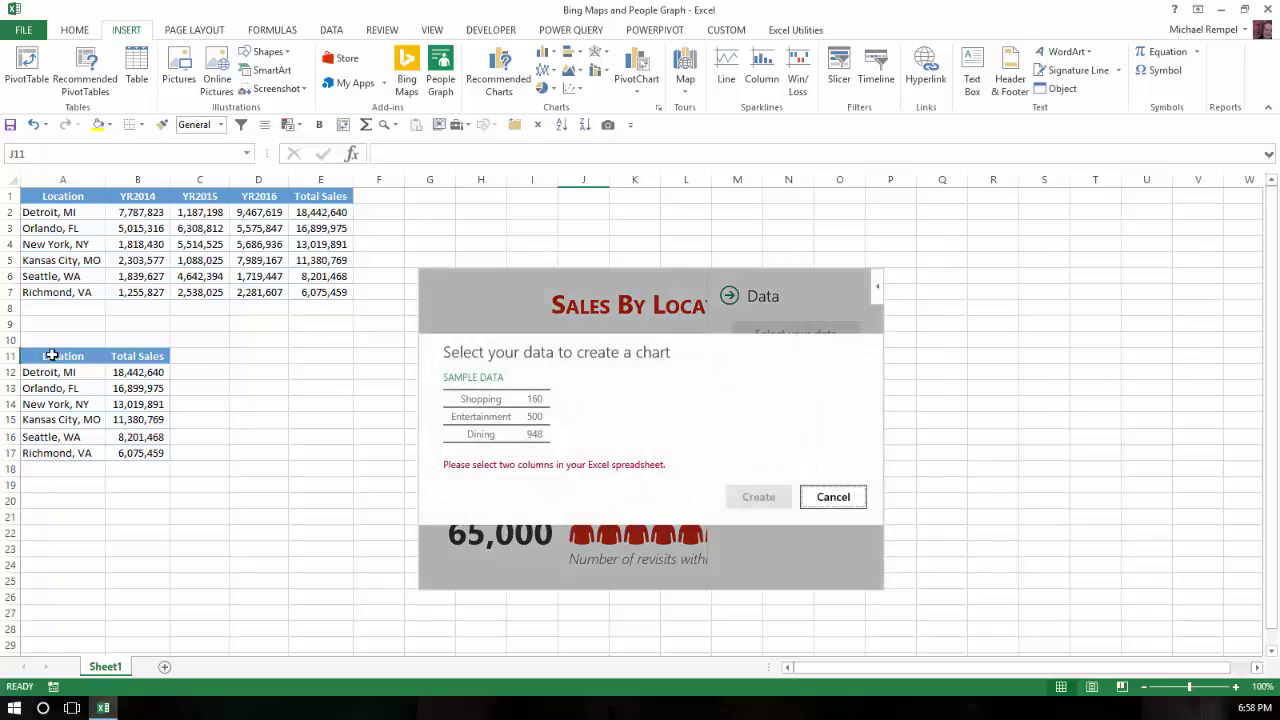
drag(48, 357, 135, 450)
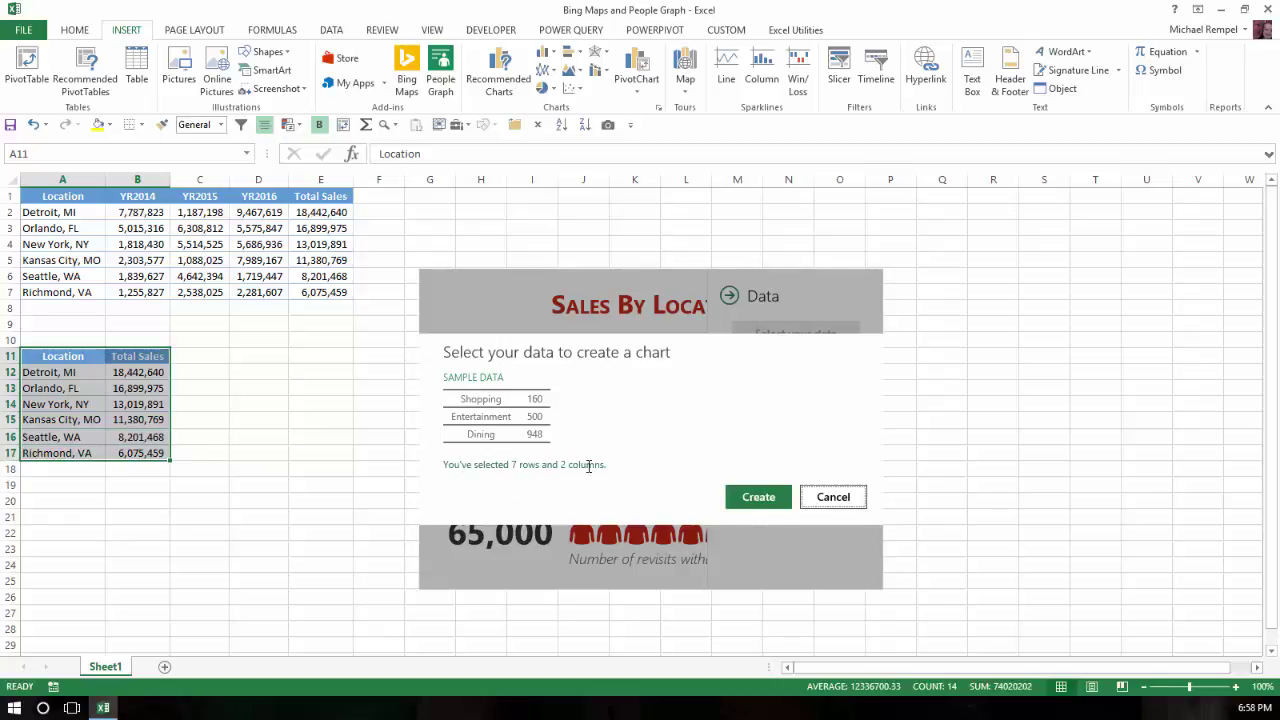
Step: Create the graph from the selected range and move it up to row 1 beside the tables
click(758, 497)
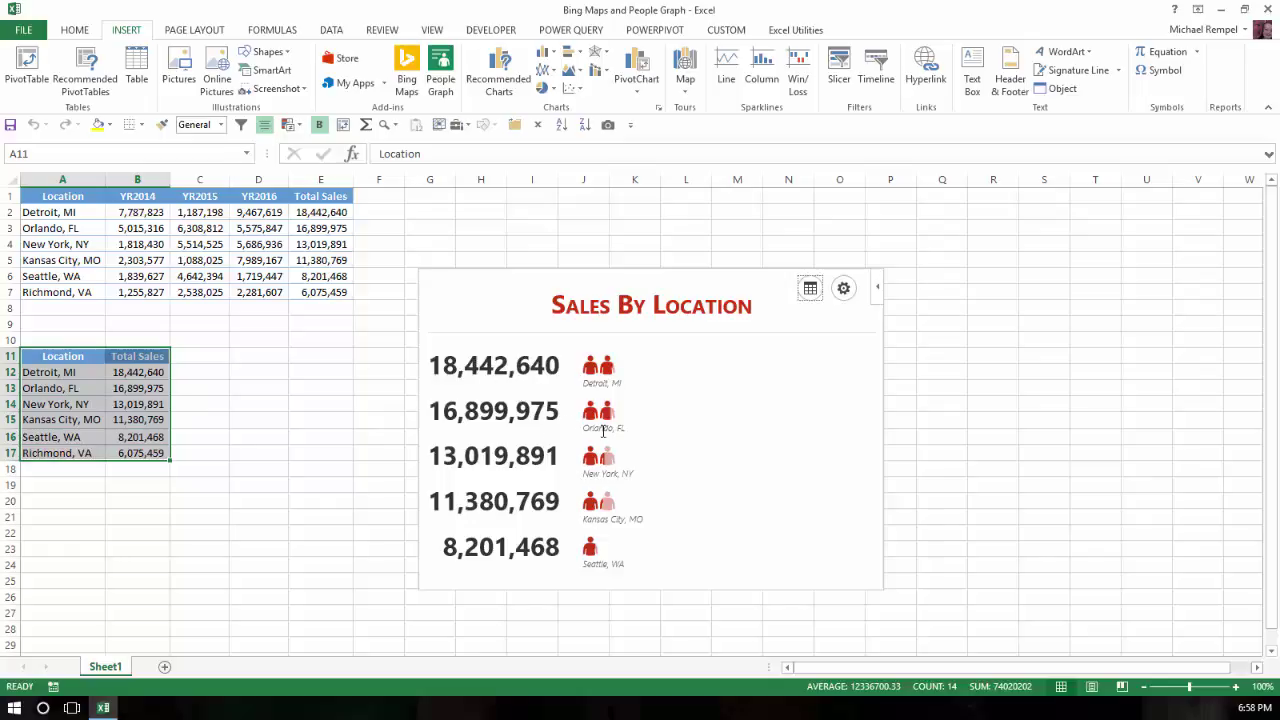
click(639, 270)
drag(634, 263, 601, 192)
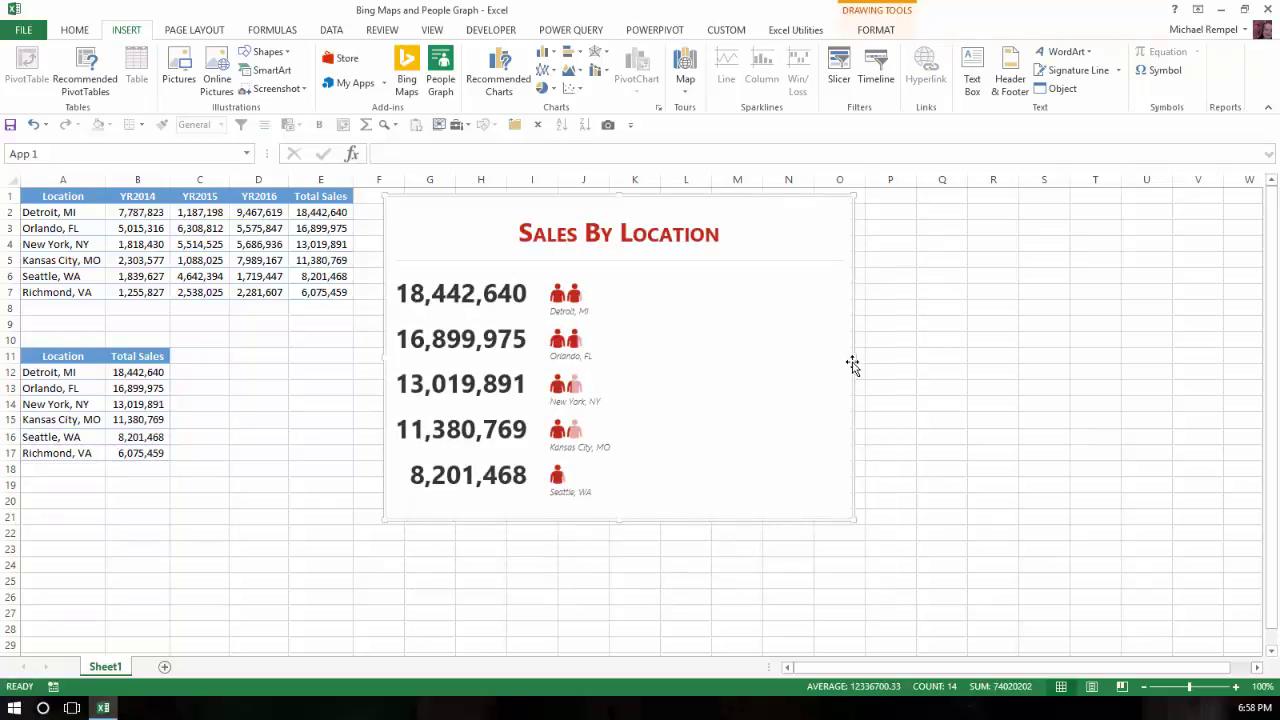
Step: Resize the graph to about column P and extend it down so all six locations show
drag(855, 357, 948, 358)
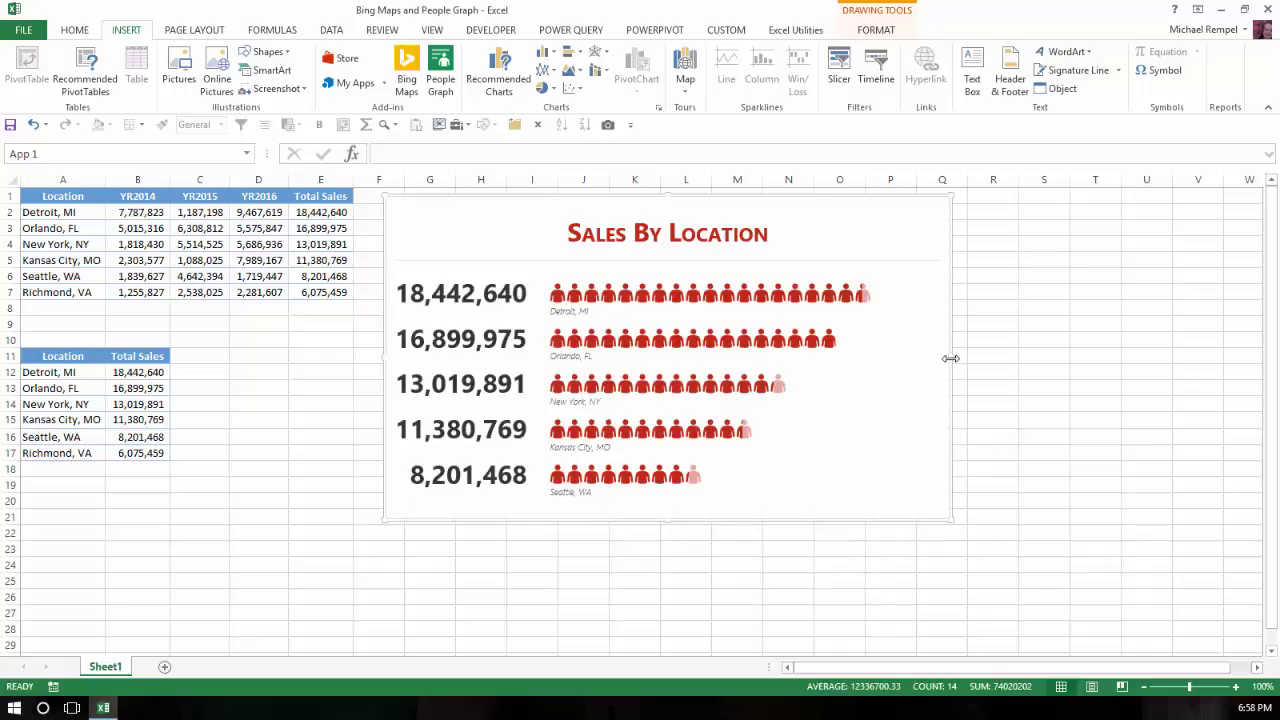
drag(951, 357, 816, 335)
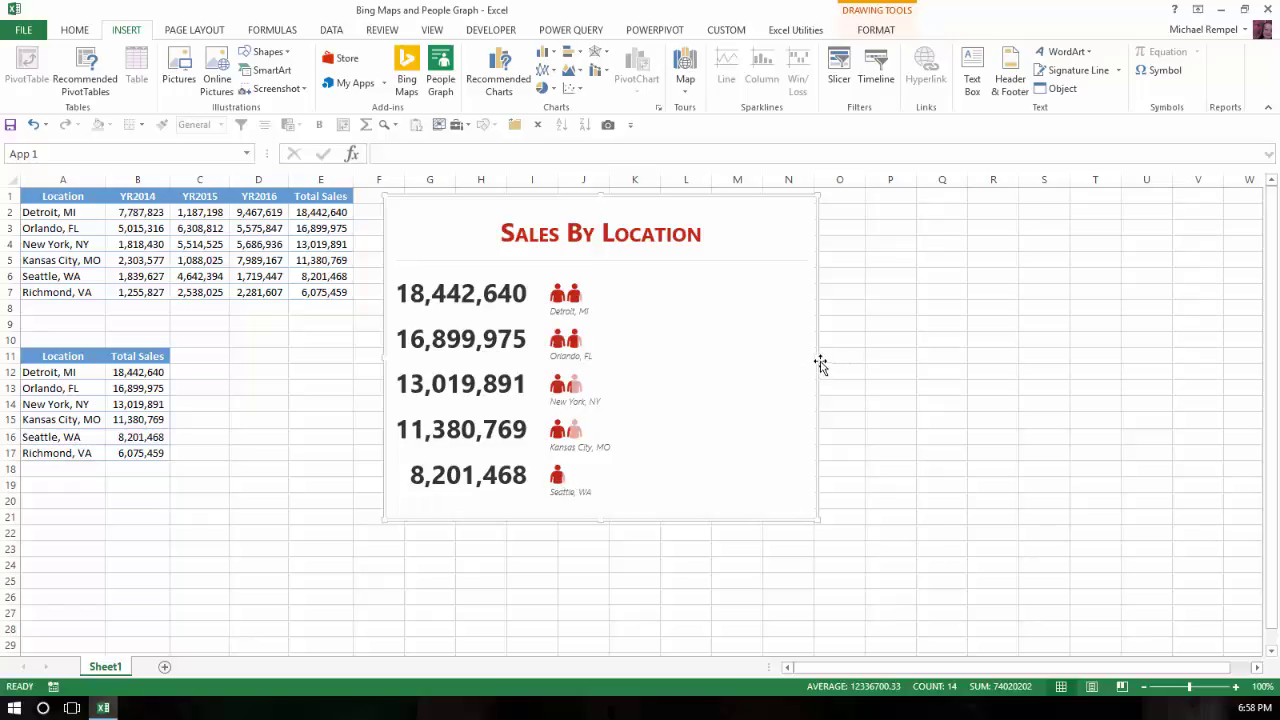
drag(816, 359, 908, 362)
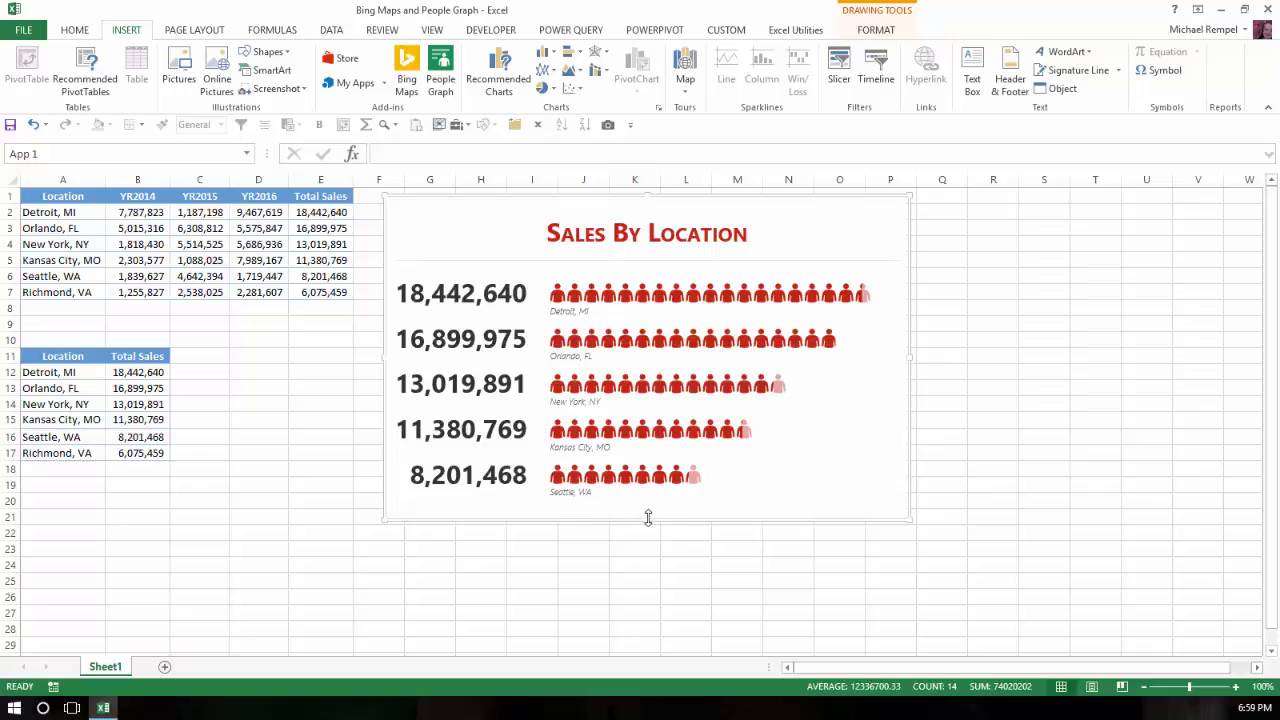
drag(647, 517, 649, 621)
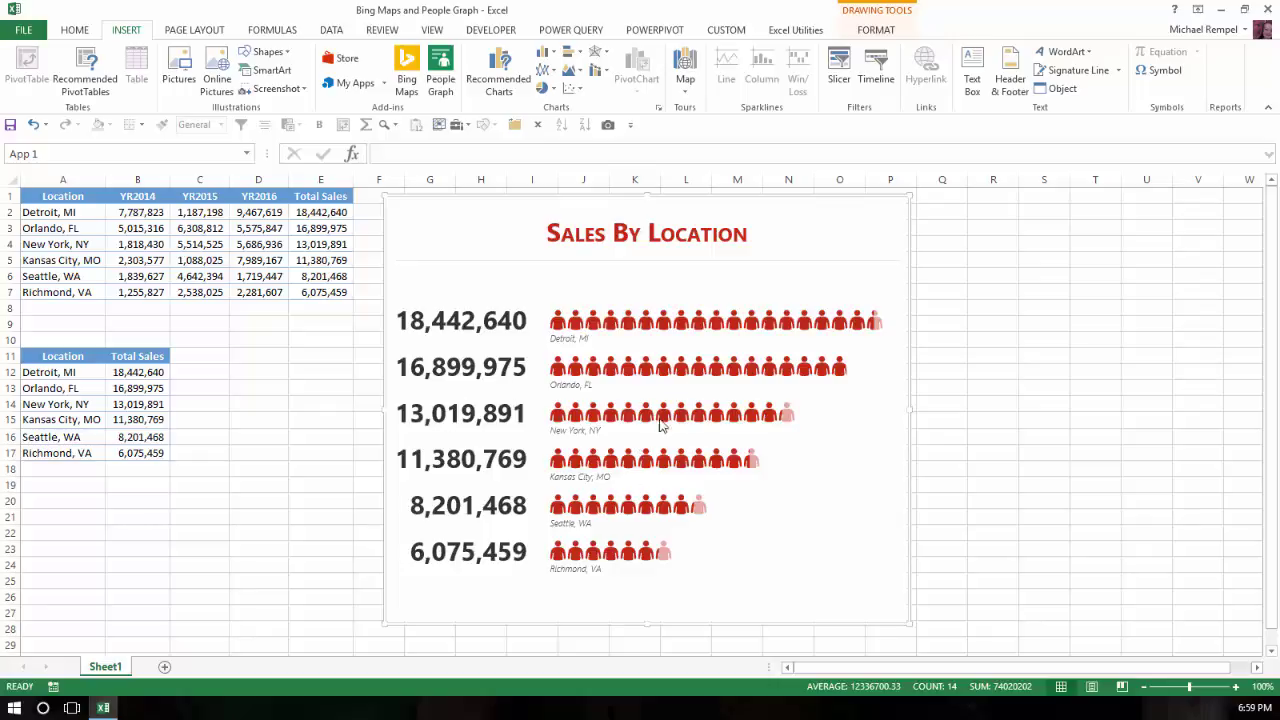
Step: Apply the dark theme with cyan figures to the Sales By Location People Graph
click(783, 238)
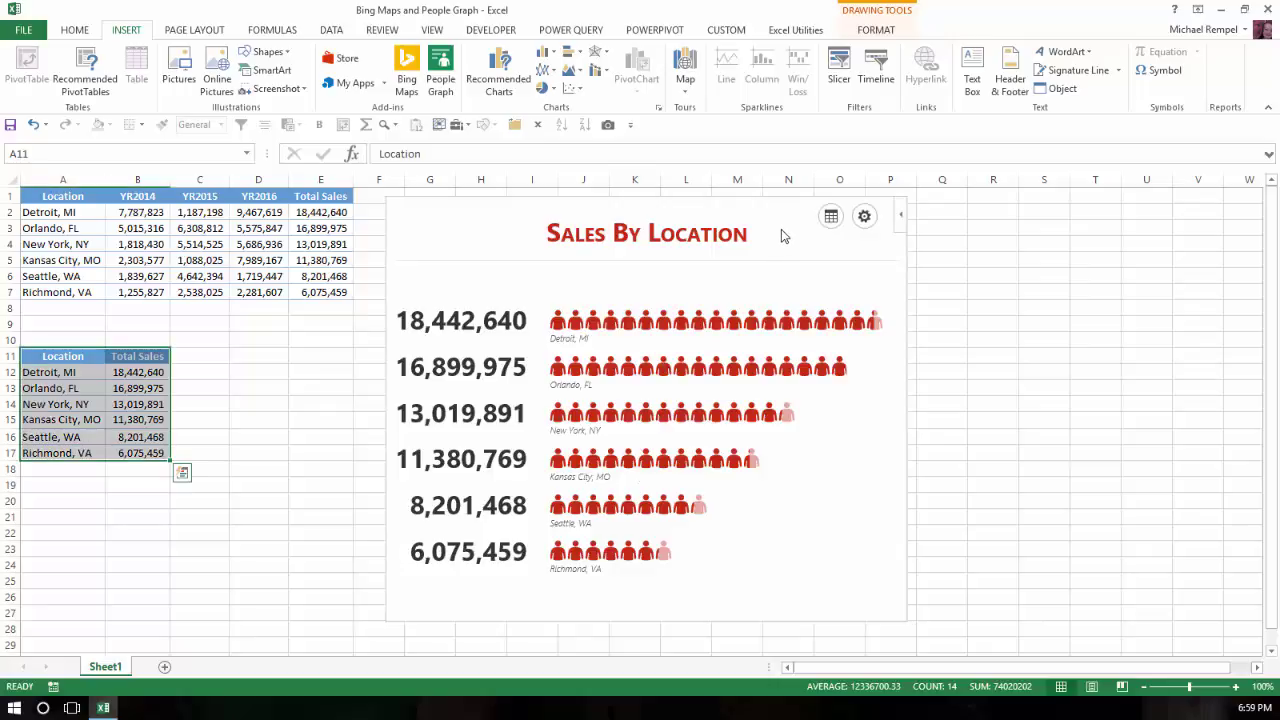
click(865, 218)
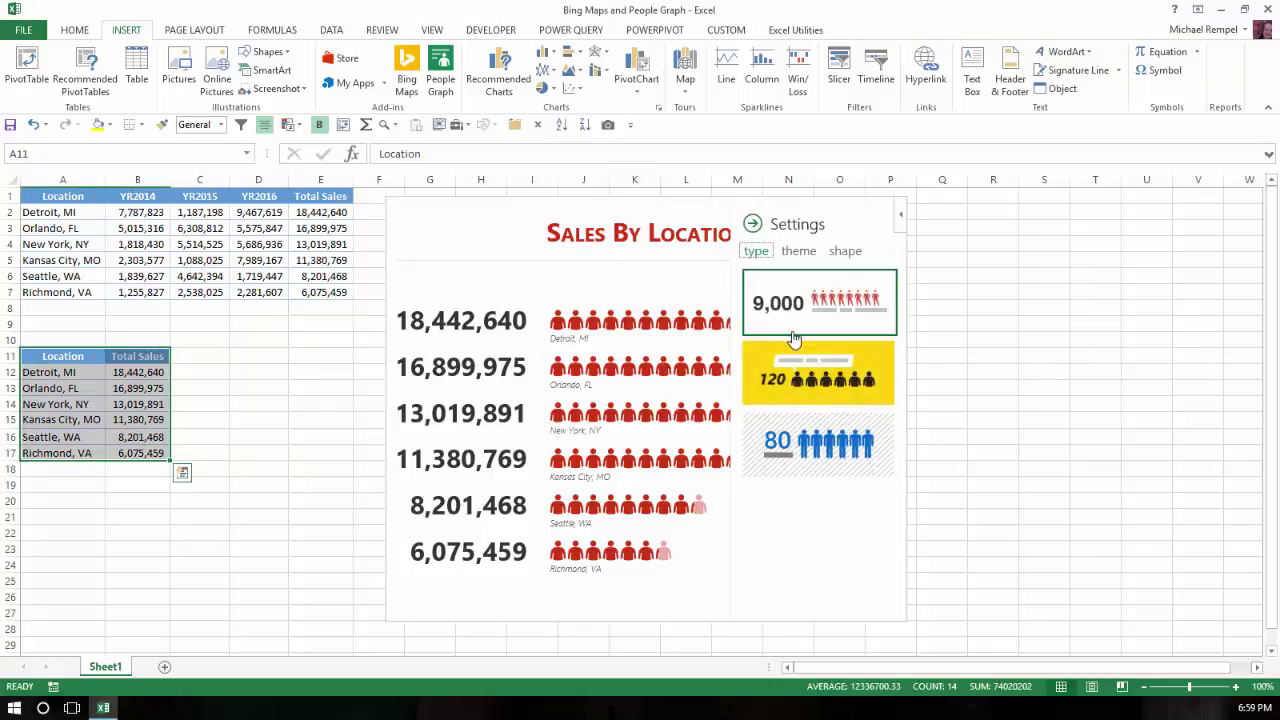
click(825, 375)
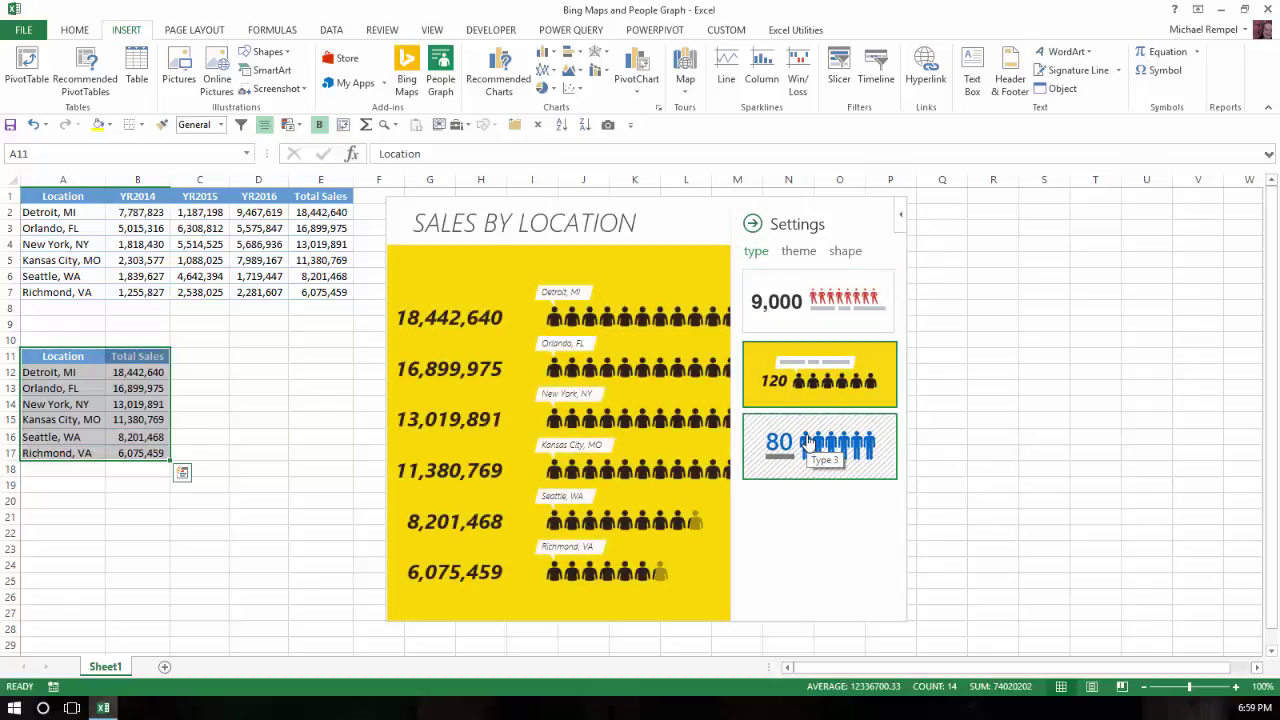
click(808, 443)
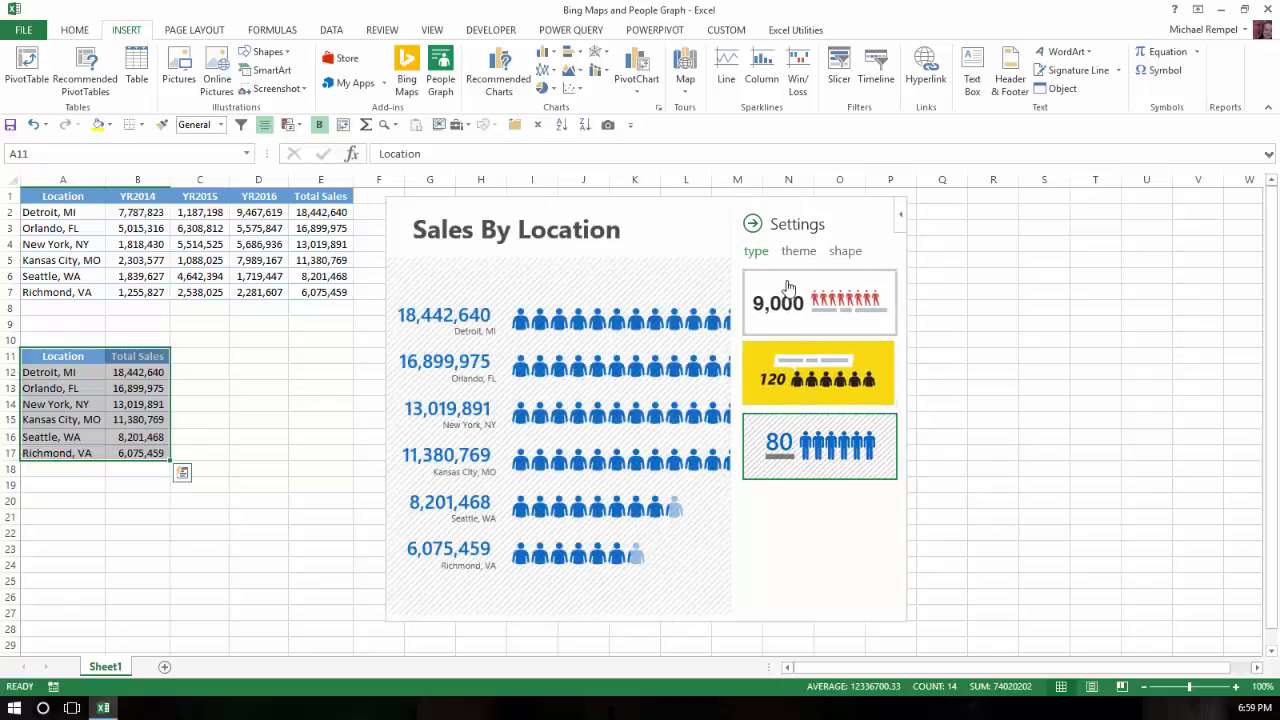
click(798, 251)
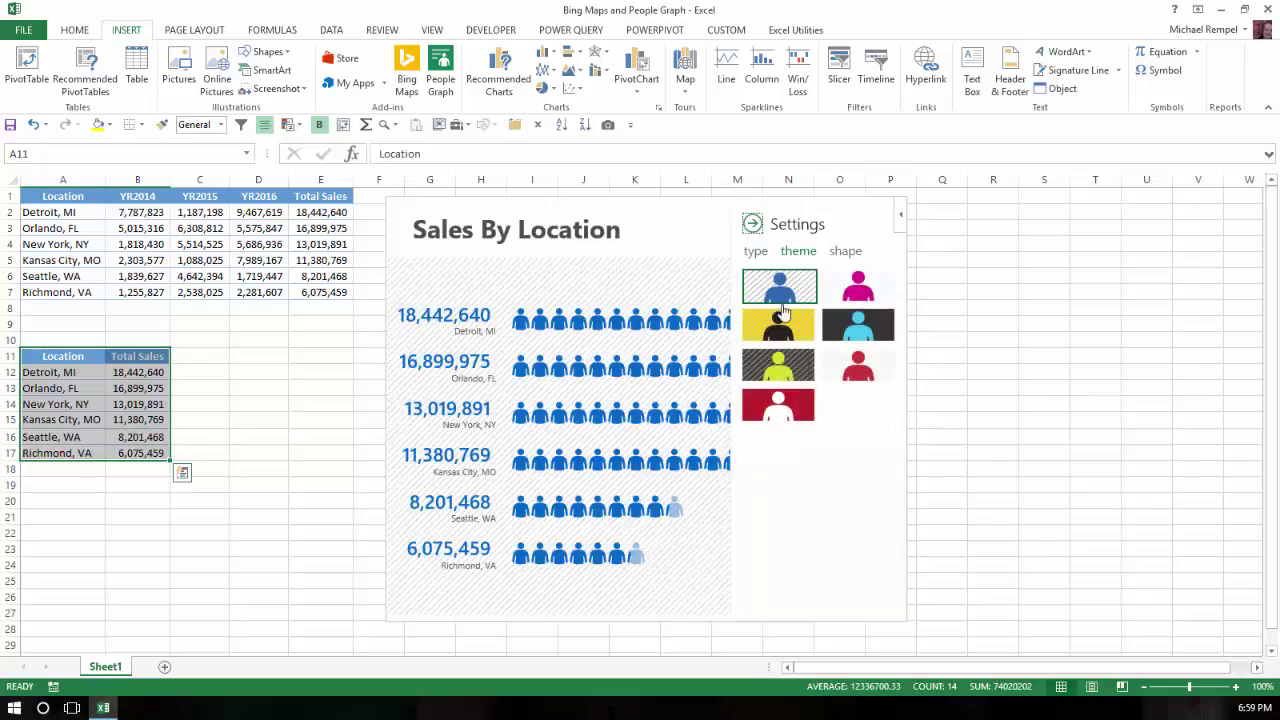
click(778, 407)
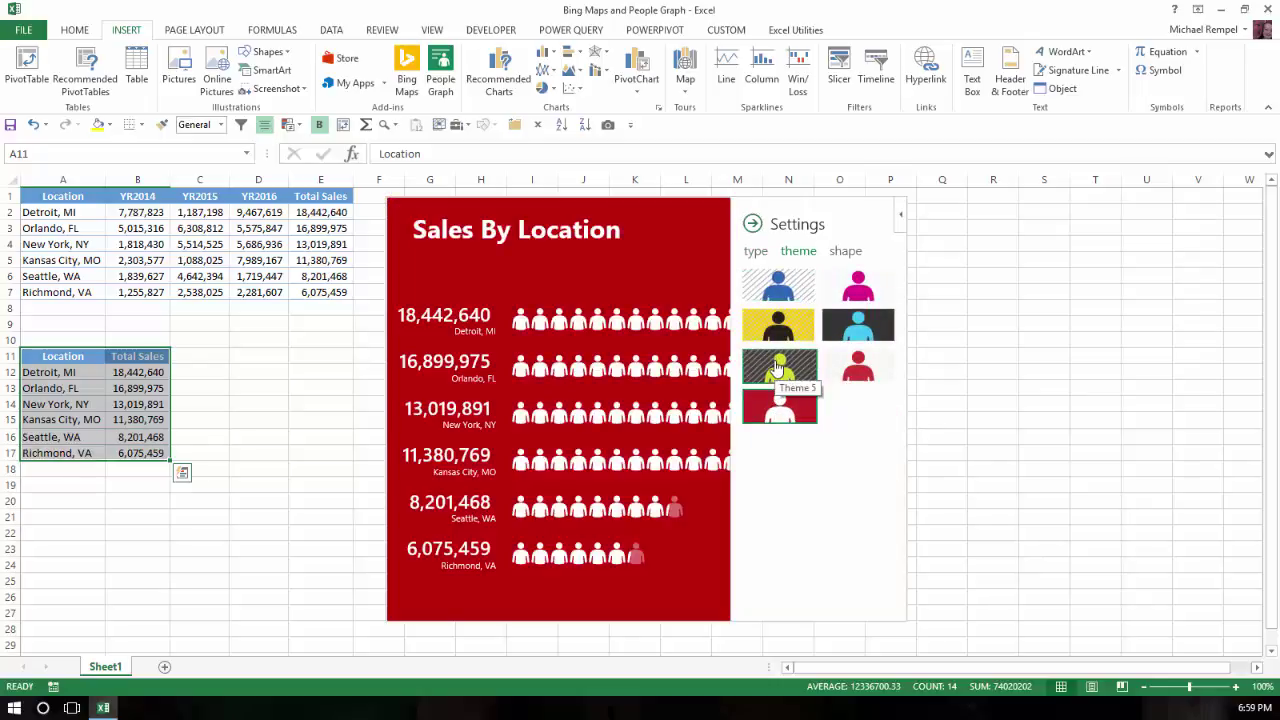
click(778, 368)
click(858, 324)
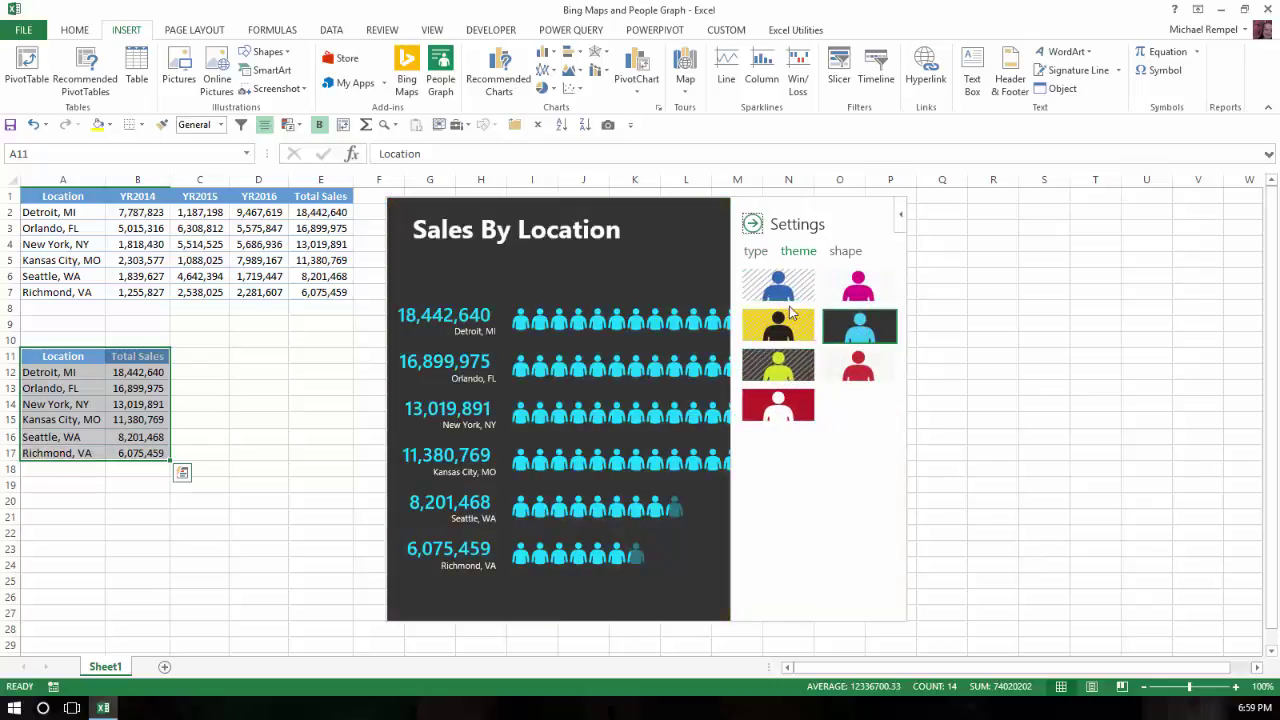
Step: Replace the graph's person icons with money bags and close Settings
click(843, 256)
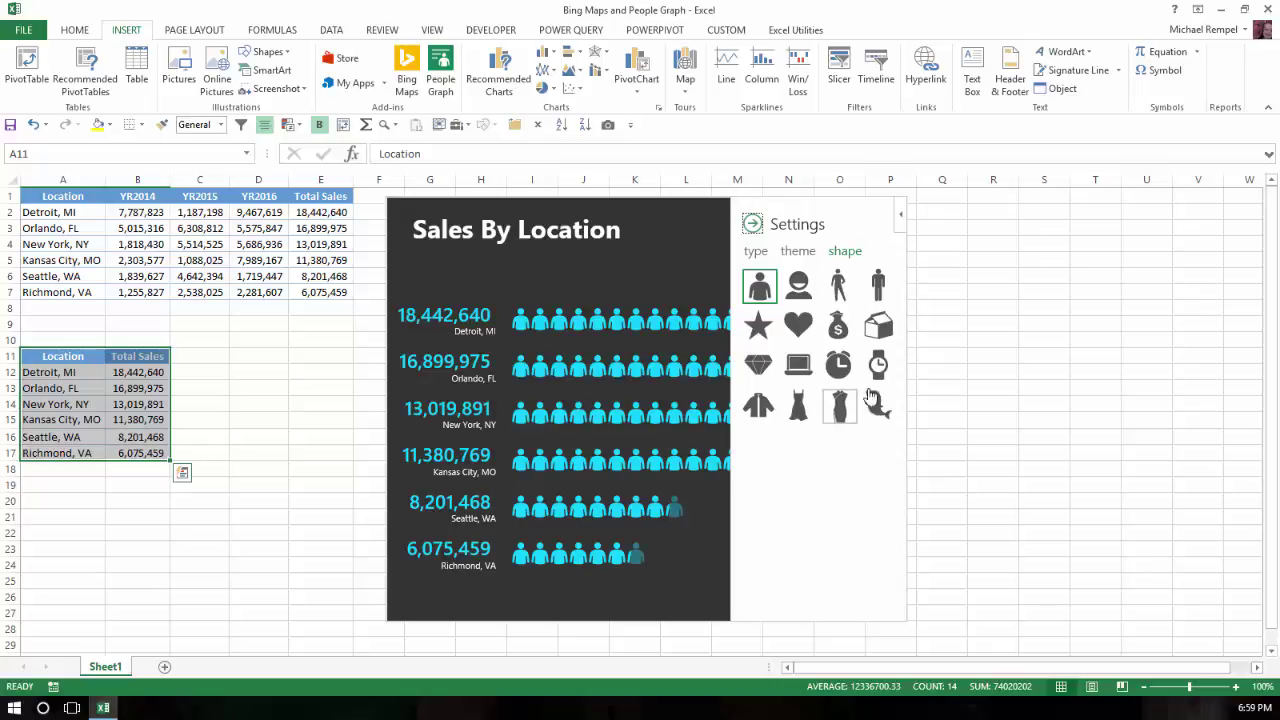
click(838, 330)
click(752, 226)
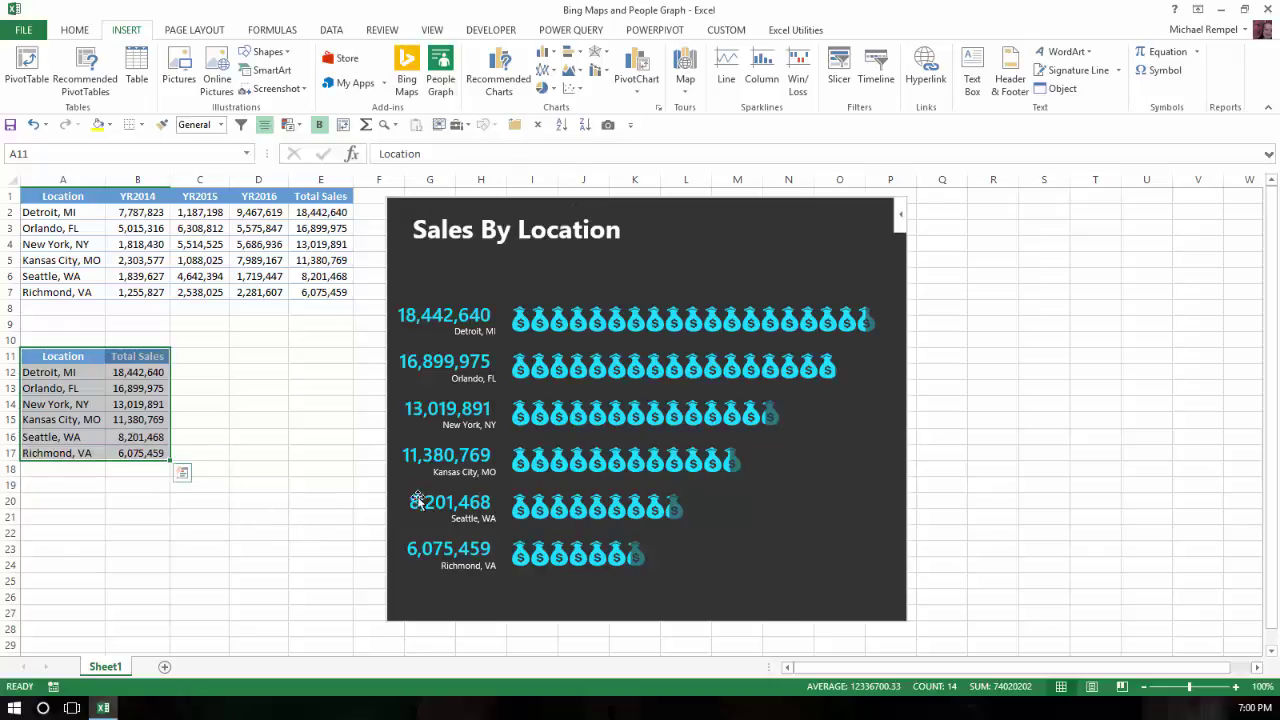
Step: Select the Sales By Location People Graph and delete it from the sheet
click(905, 402)
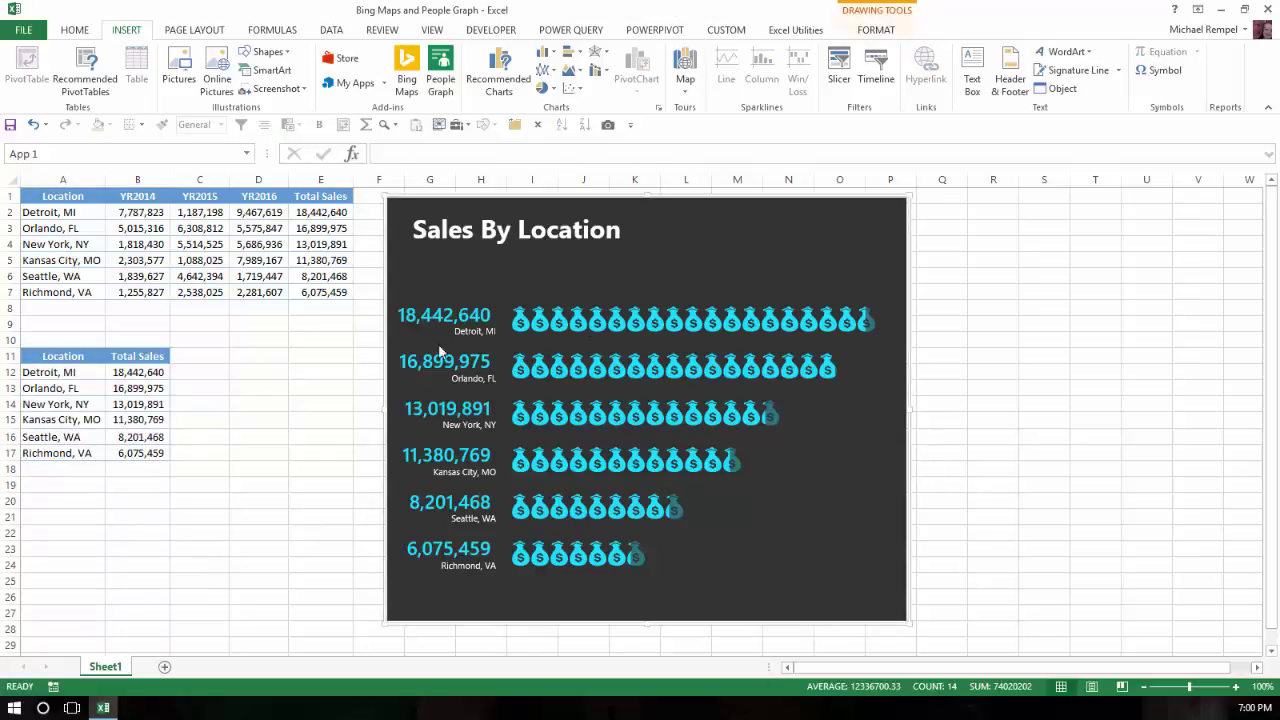
click(330, 432)
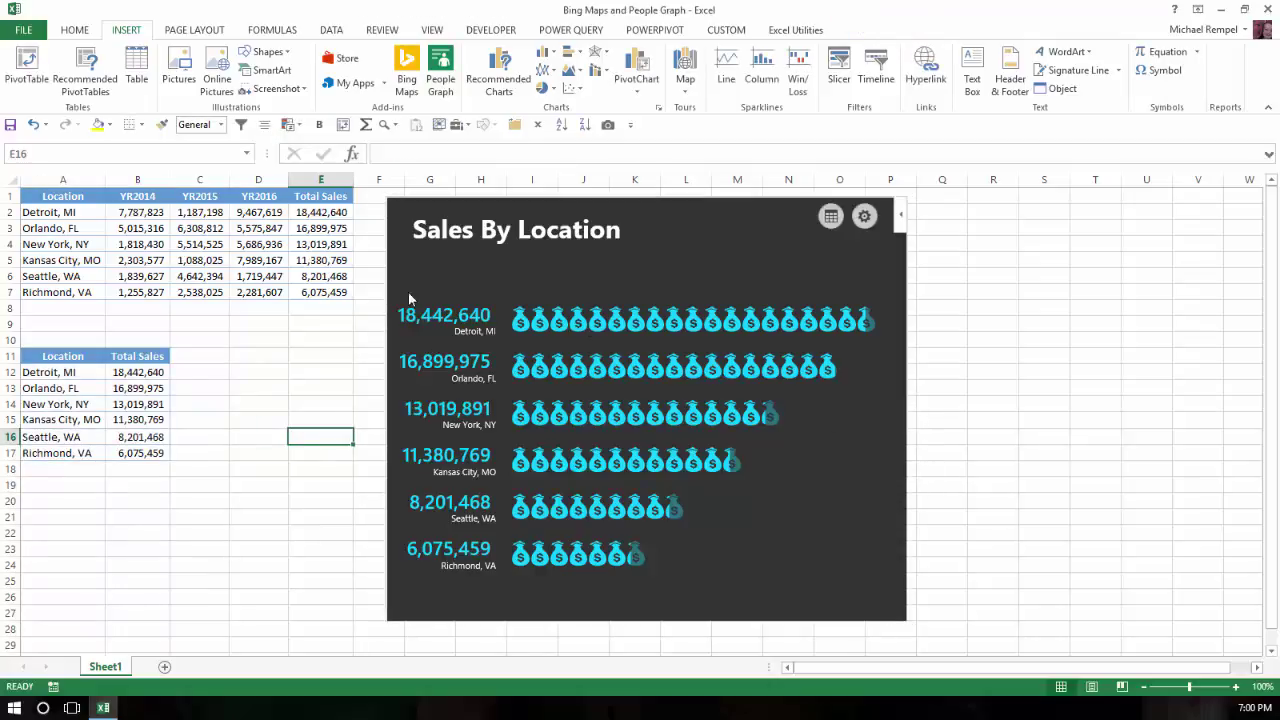
click(735, 200)
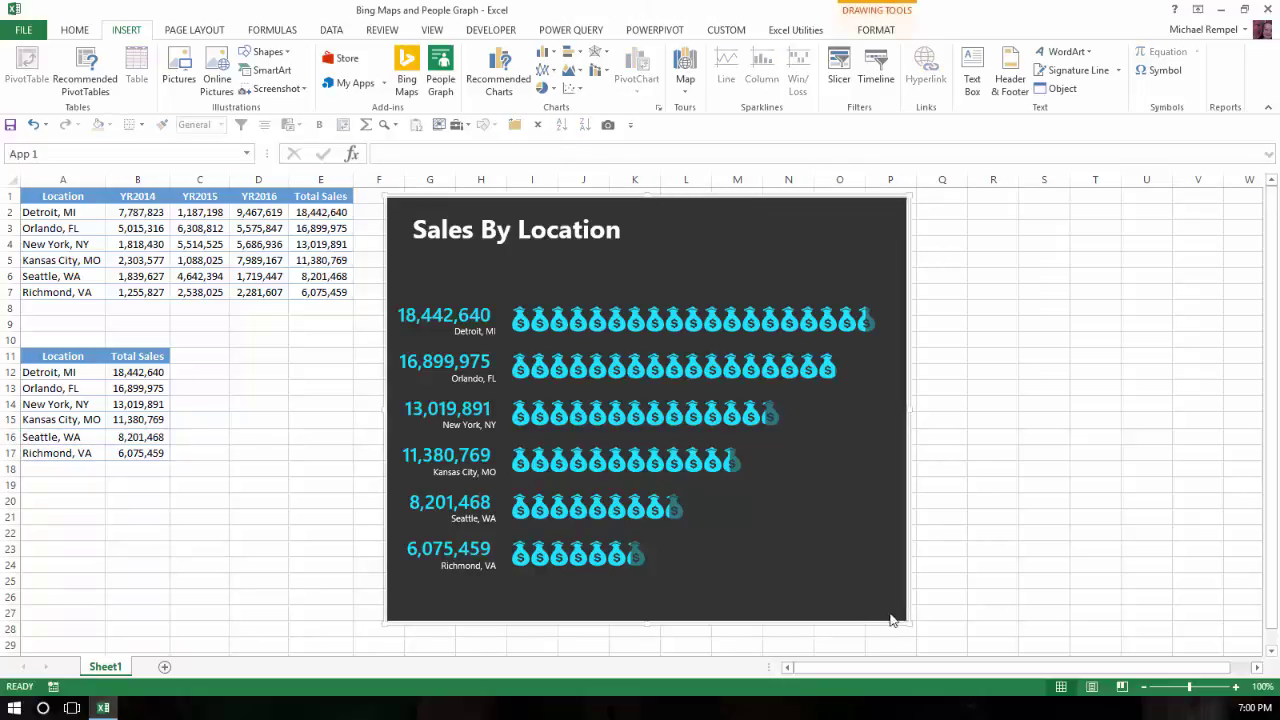
click(944, 467)
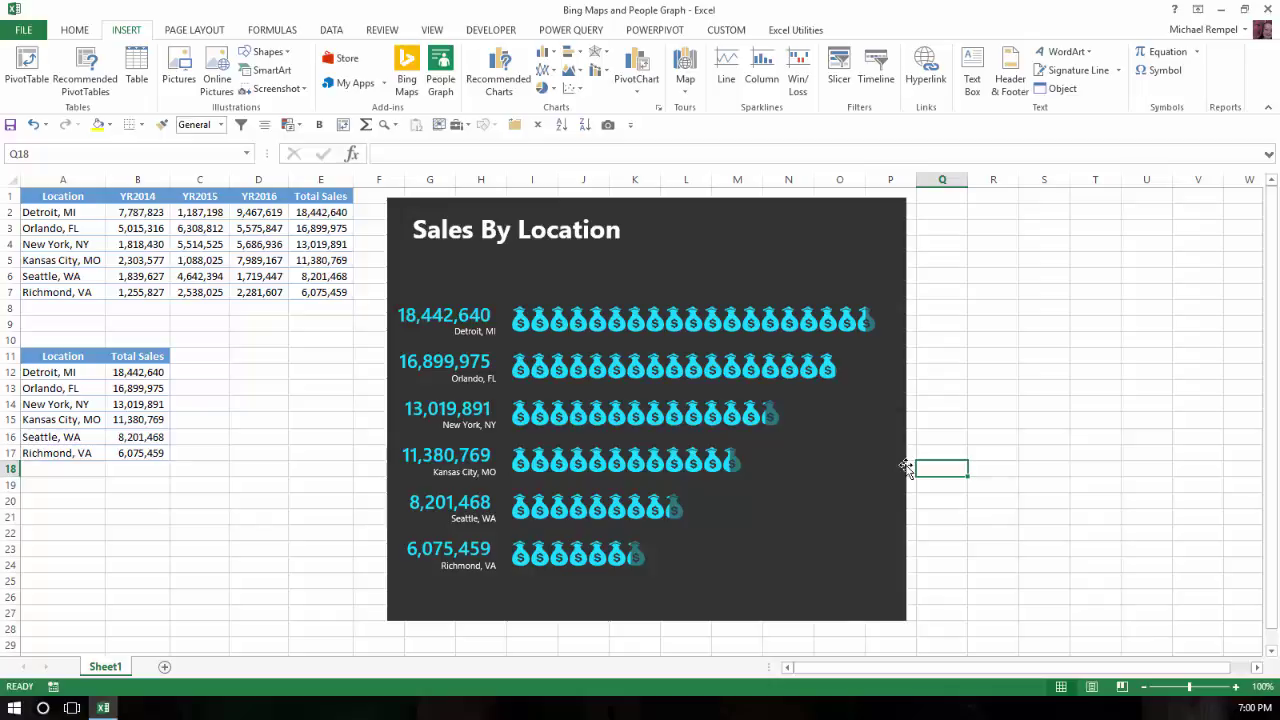
mouse_move(905, 467)
mouse_down()
mouse_move(1100, 471)
mouse_move(899, 490)
mouse_move(883, 468)
mouse_up()
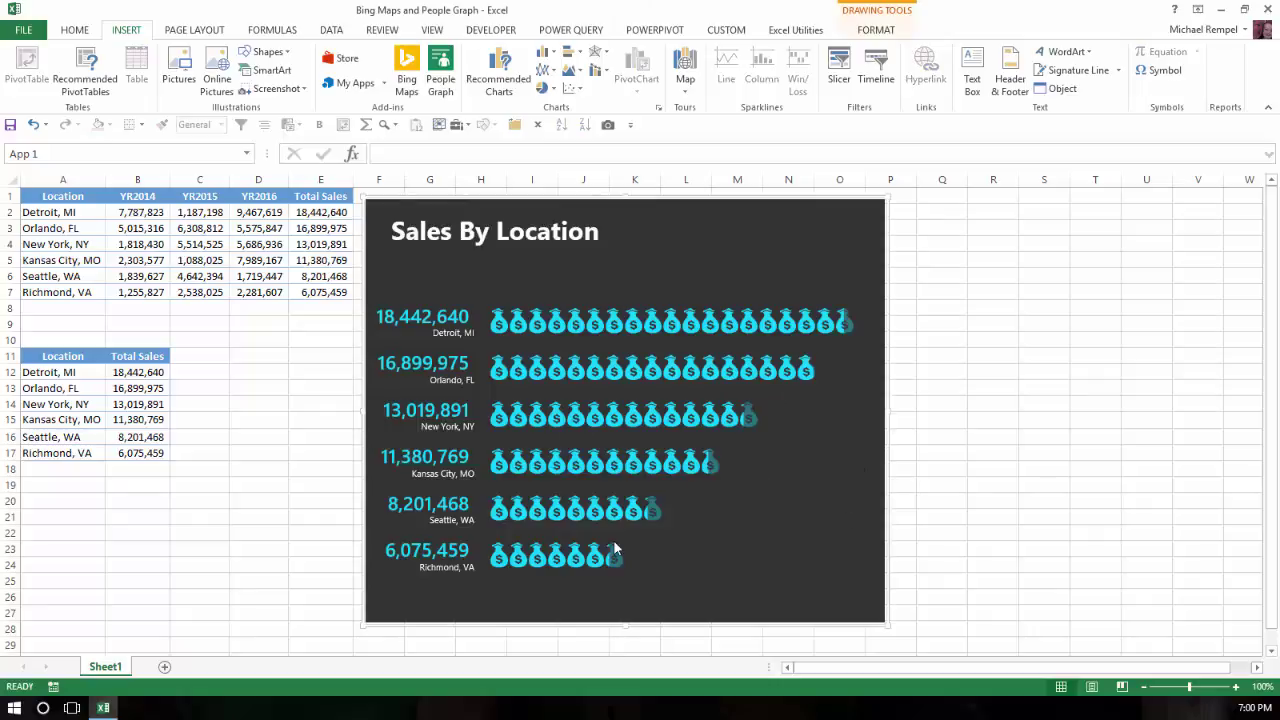
key(Delete)
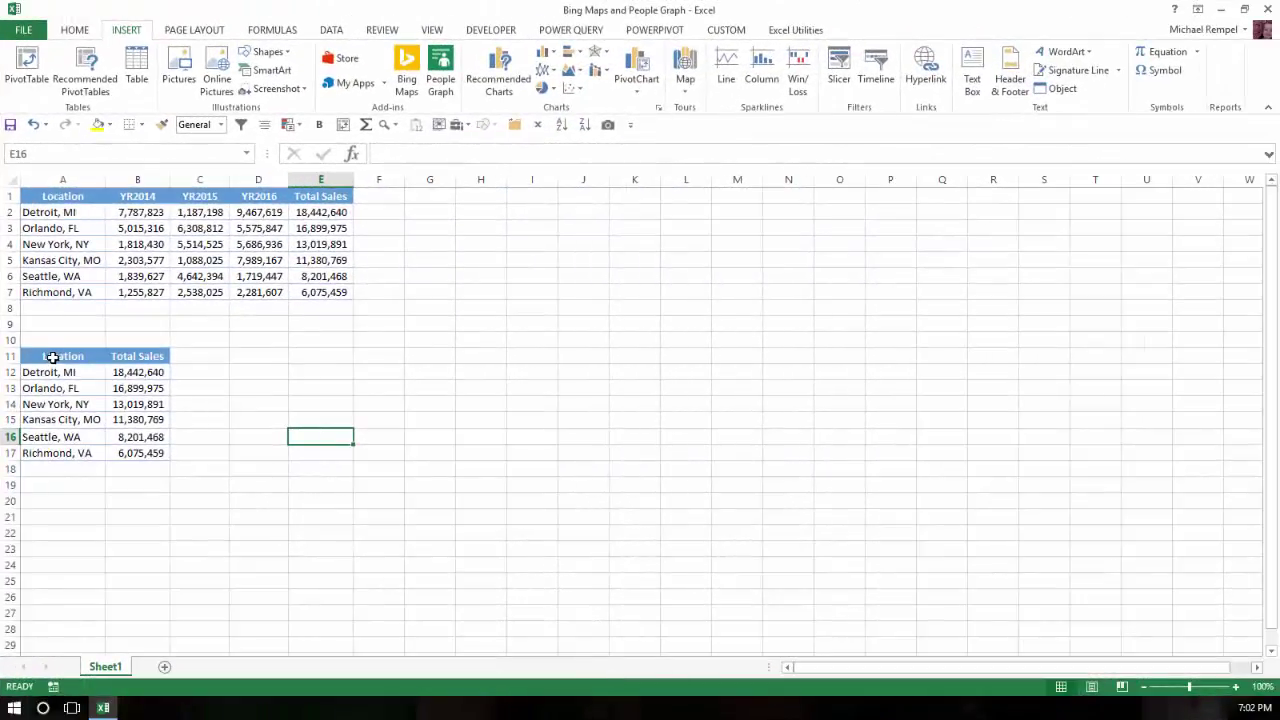
Step: Select the Location and Total Sales range A11:B17 and insert a Bing Maps map
drag(52, 357, 137, 453)
click(406, 75)
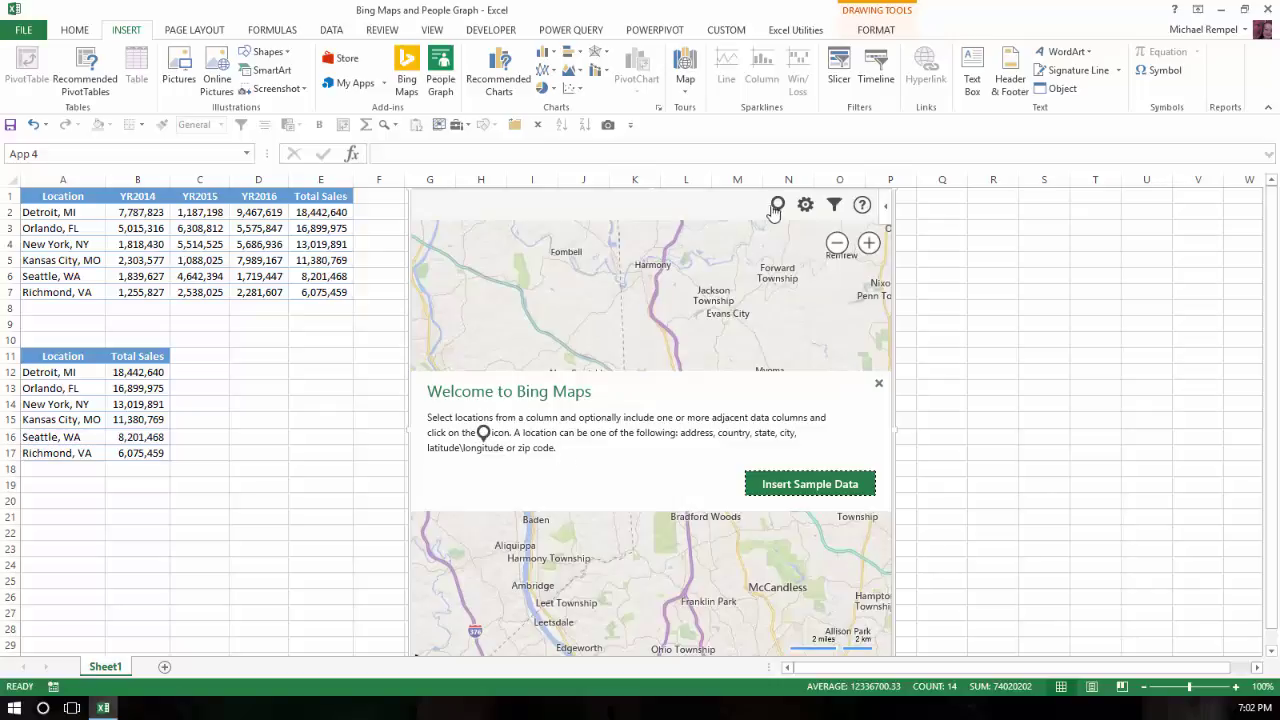
Step: Dismiss the Bing Maps welcome and show the six locations as circles sized by Total Sales
click(879, 387)
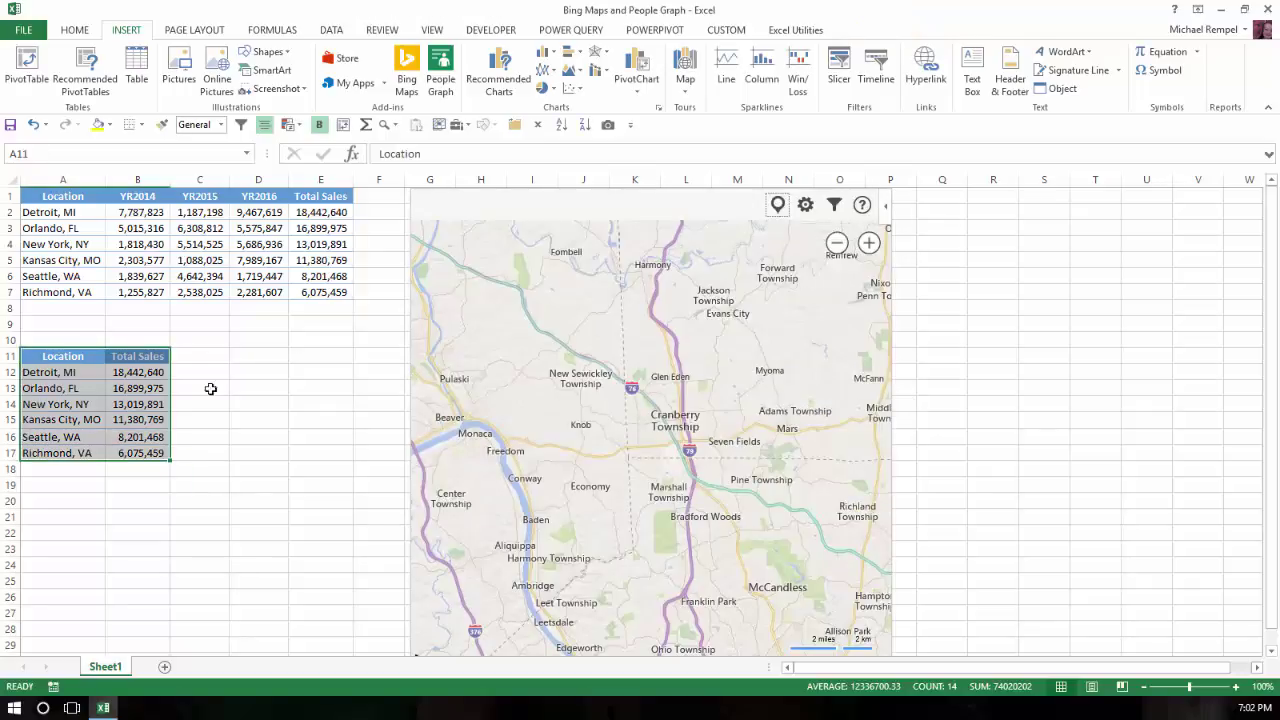
click(778, 205)
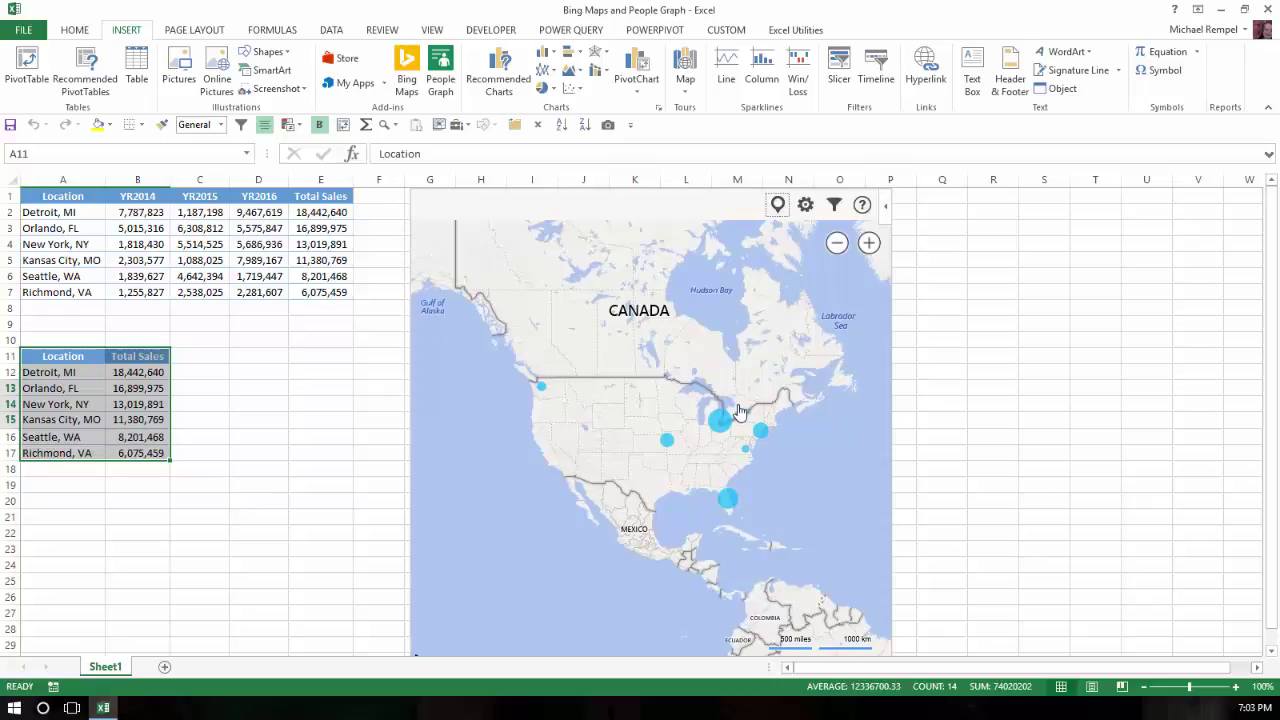
Step: Try the Bird's Eye aerial map style, then switch the map back to Road
click(806, 206)
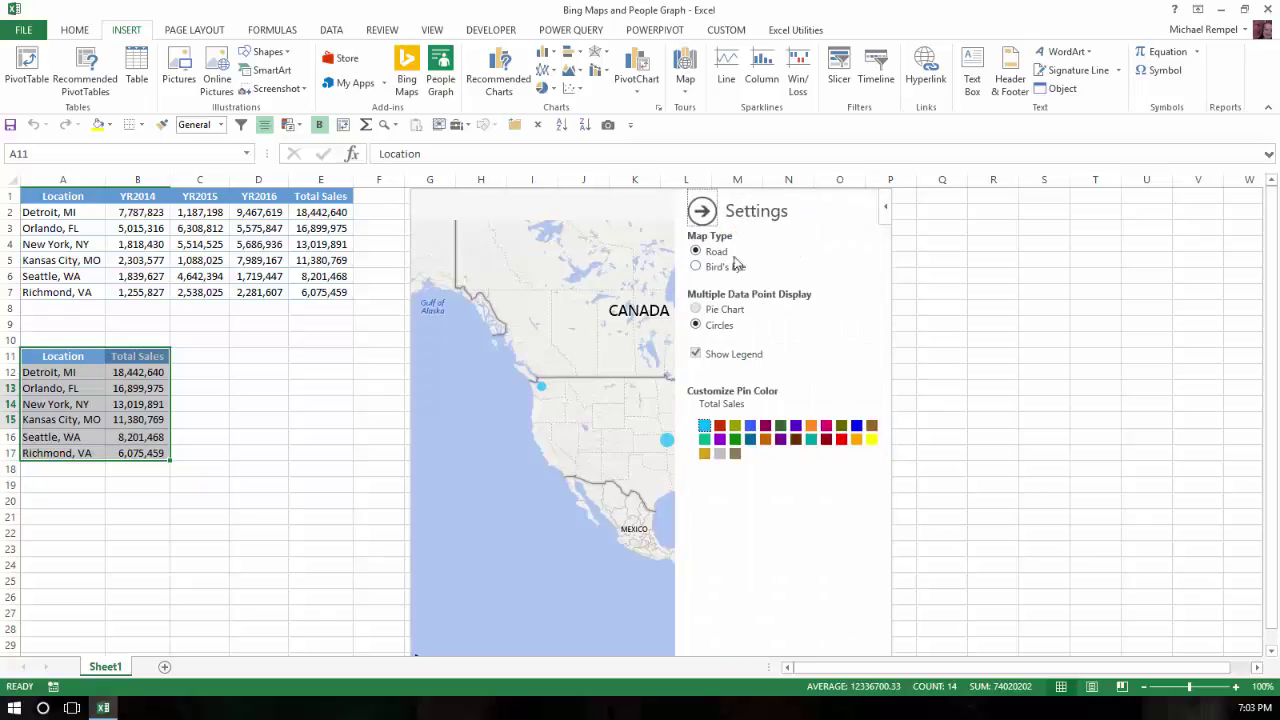
click(697, 268)
click(703, 214)
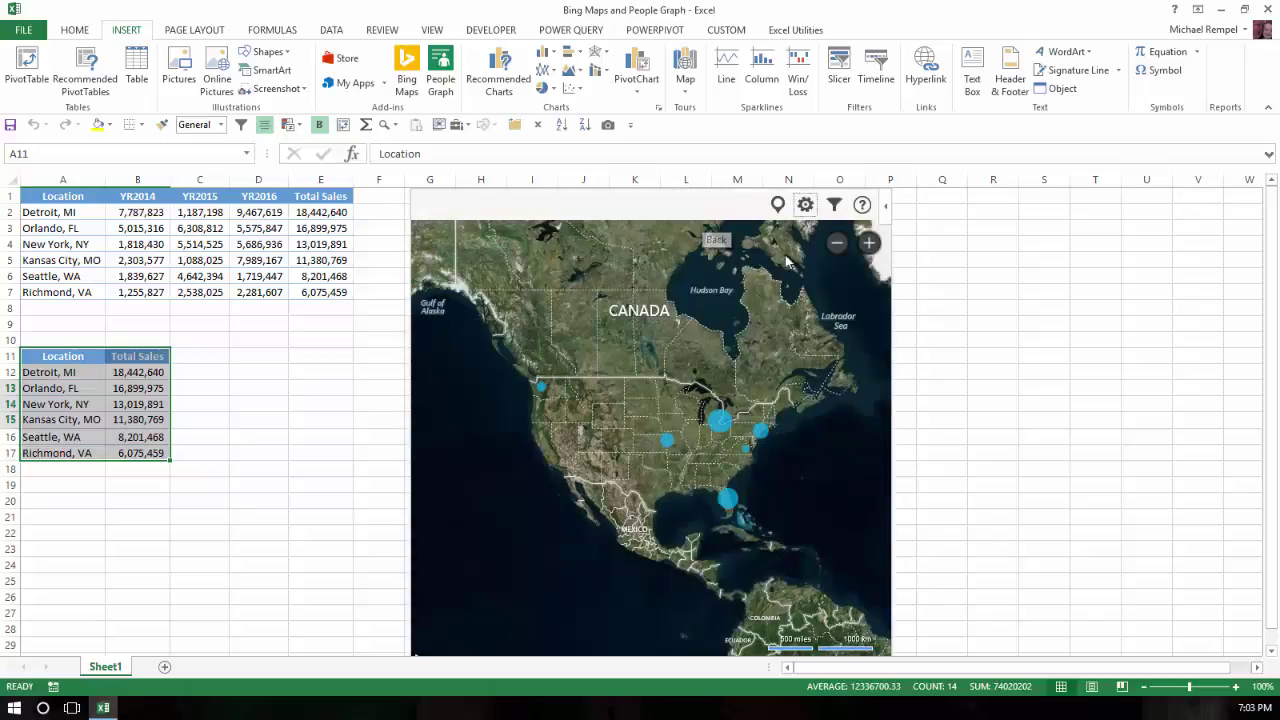
click(806, 206)
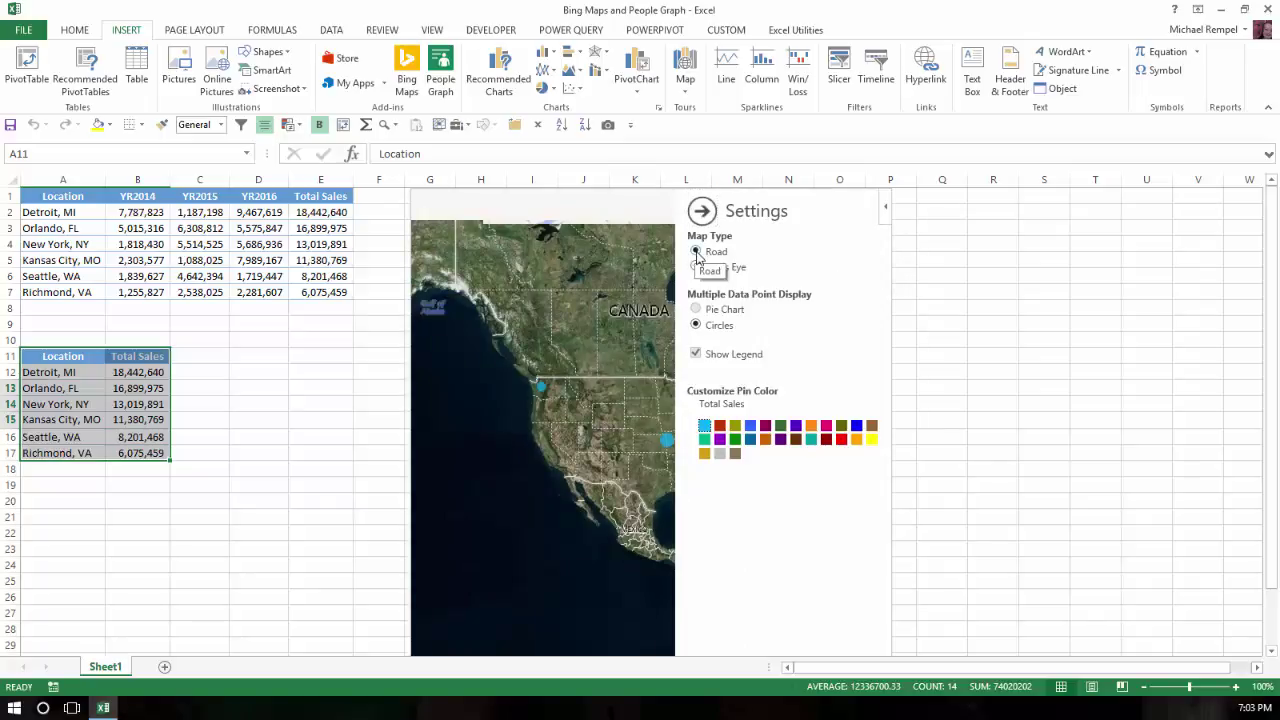
click(696, 252)
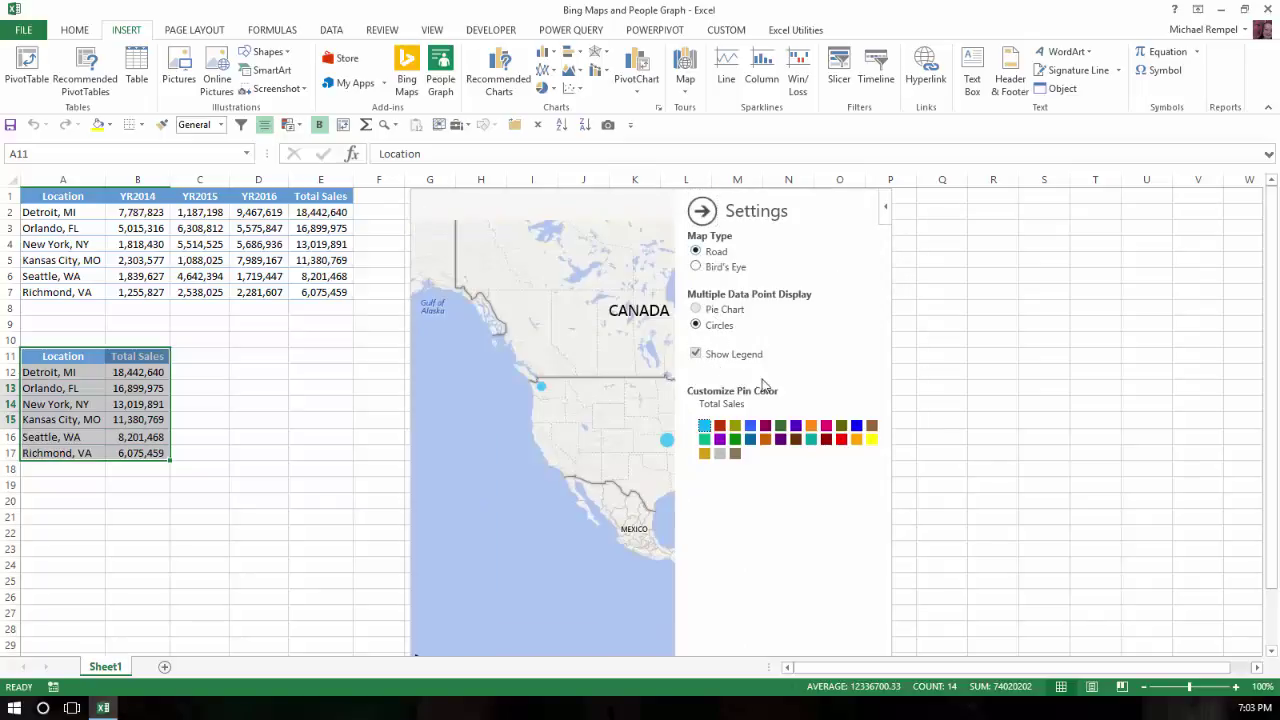
Step: Colour the map's sales circles dark red and close the map settings
click(764, 439)
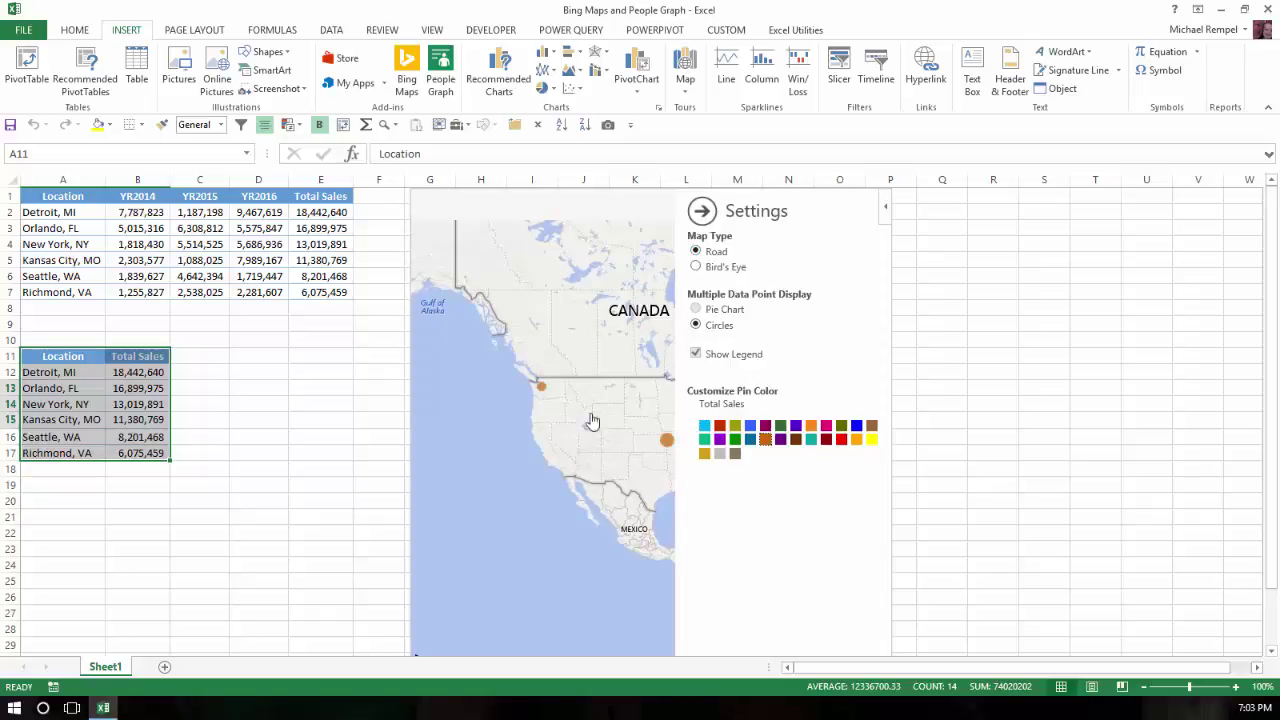
click(765, 427)
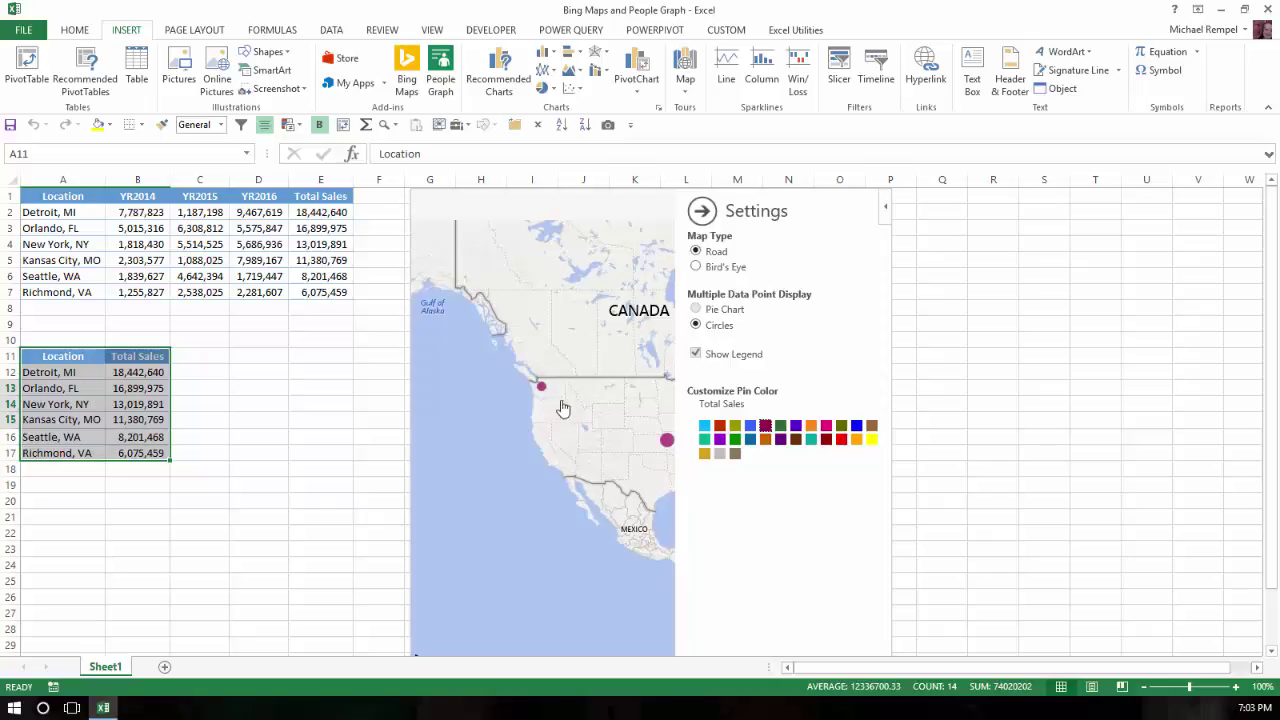
click(827, 440)
click(702, 211)
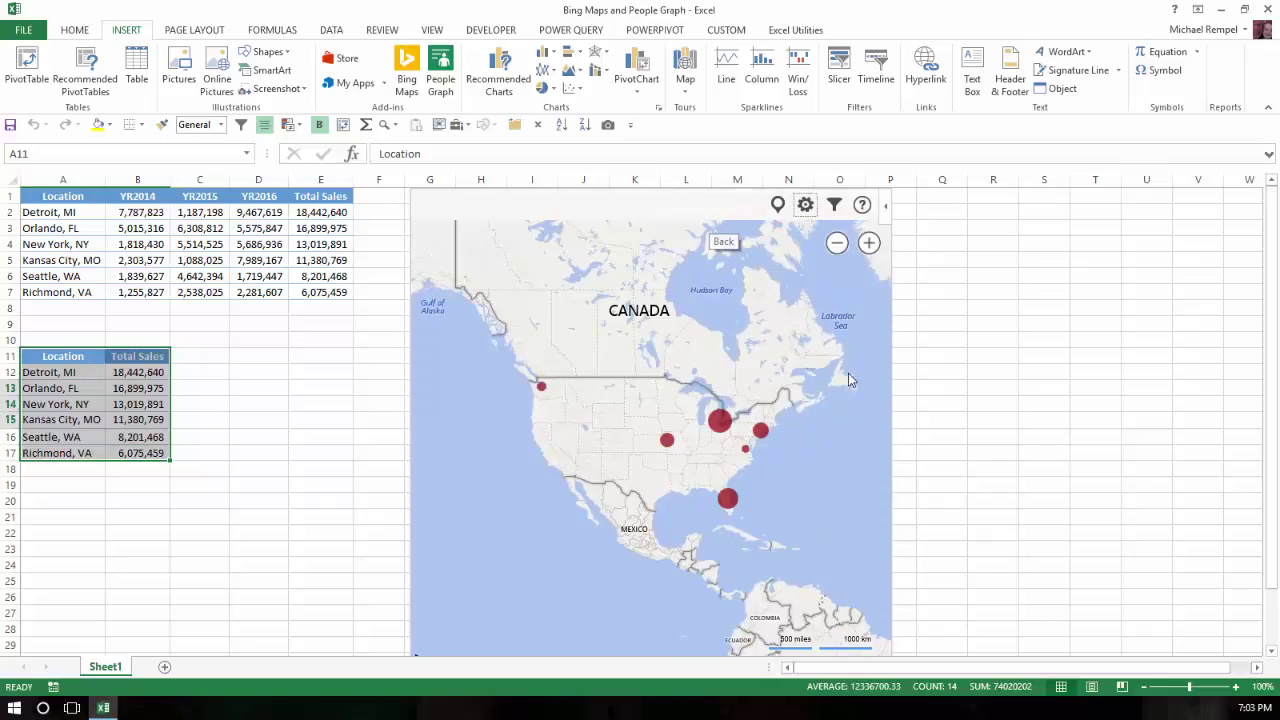
click(869, 243)
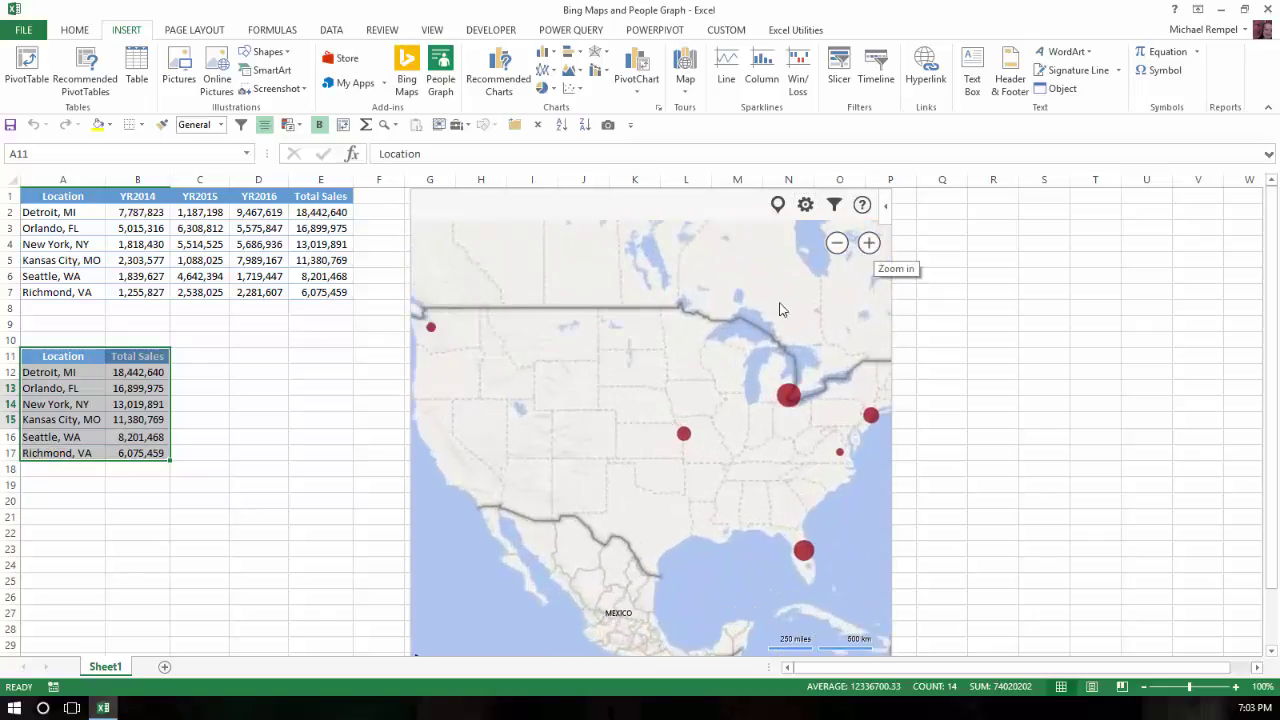
click(838, 243)
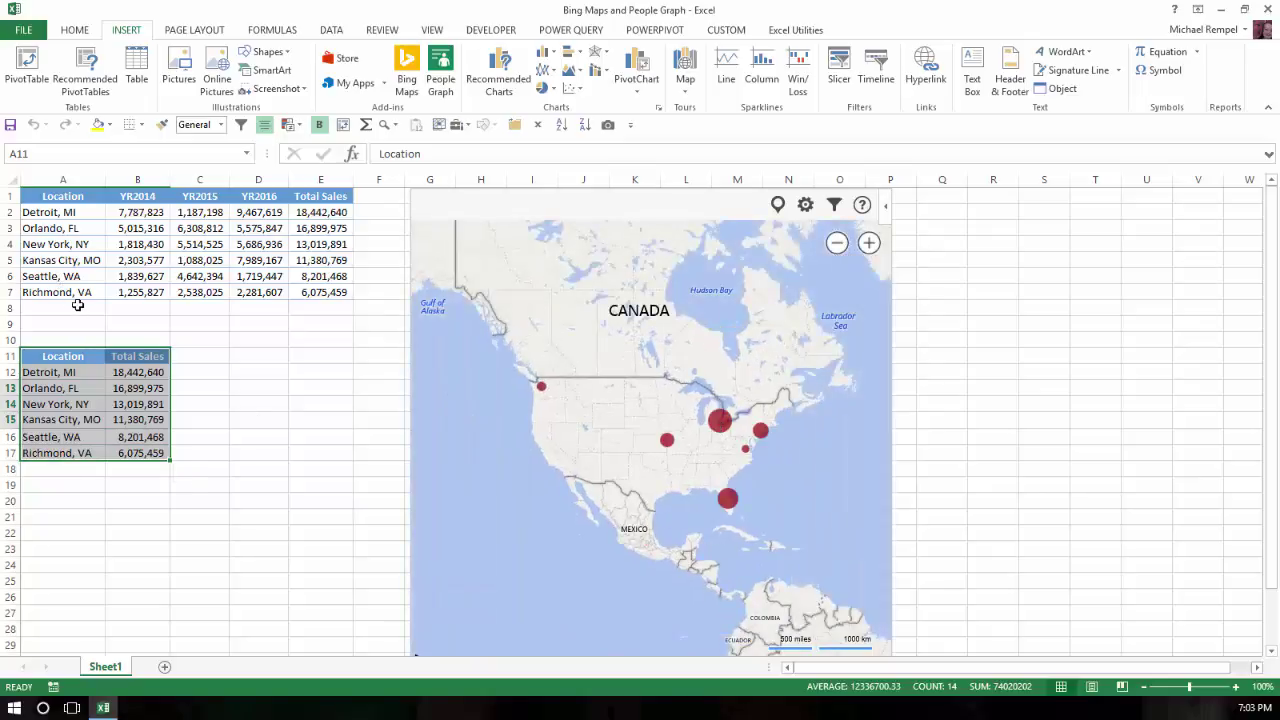
Step: Change cell A7's location from Richmond, VA to London, UK
click(72, 306)
click(66, 291)
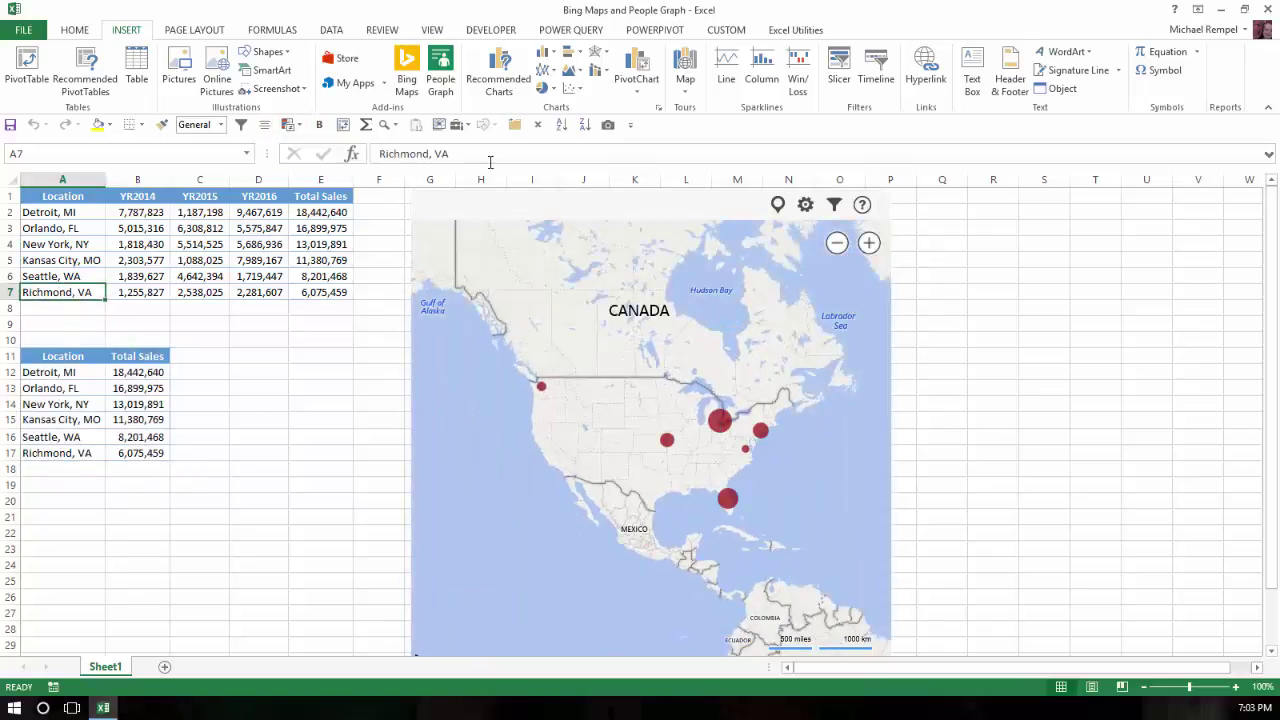
drag(472, 153, 287, 143)
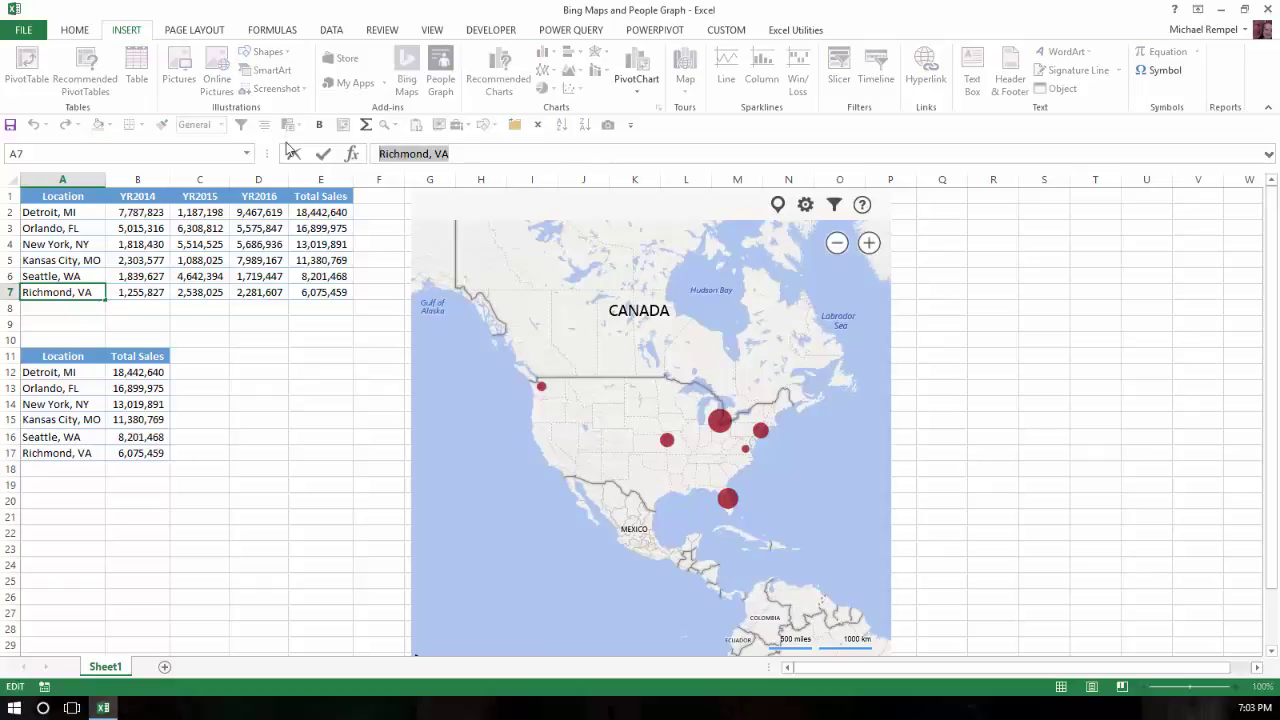
text(London, UK)
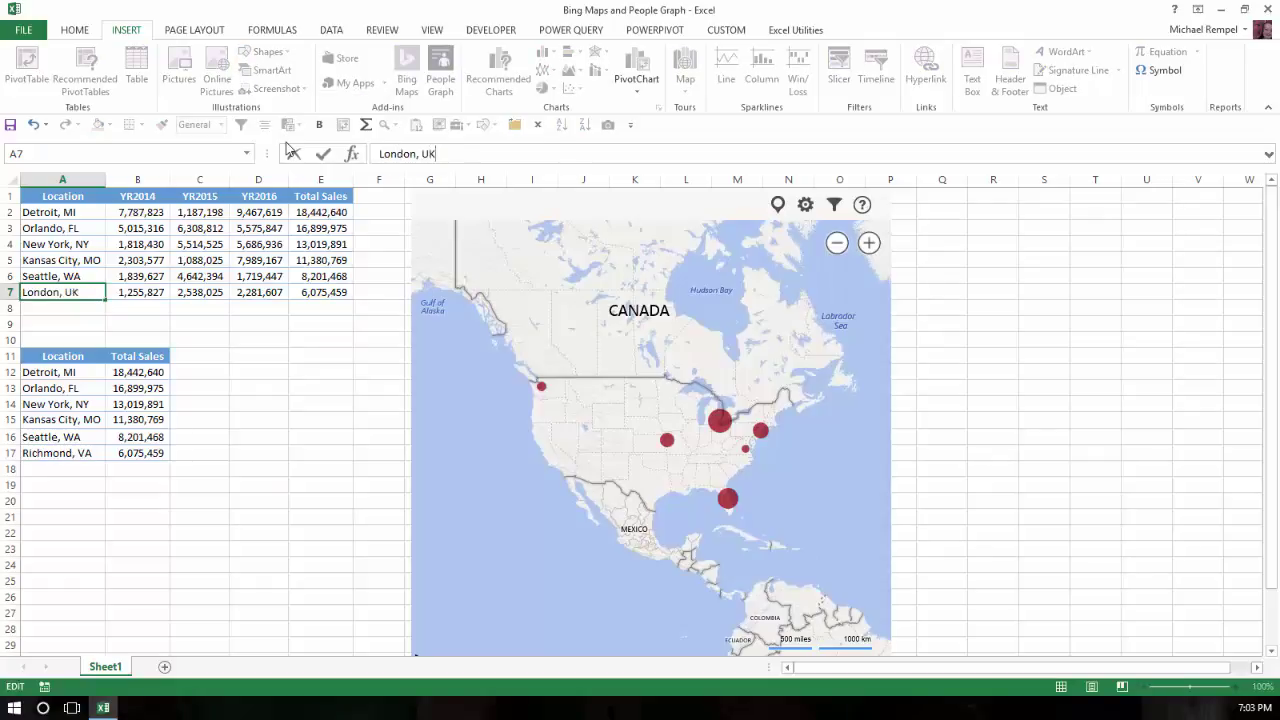
key(Return)
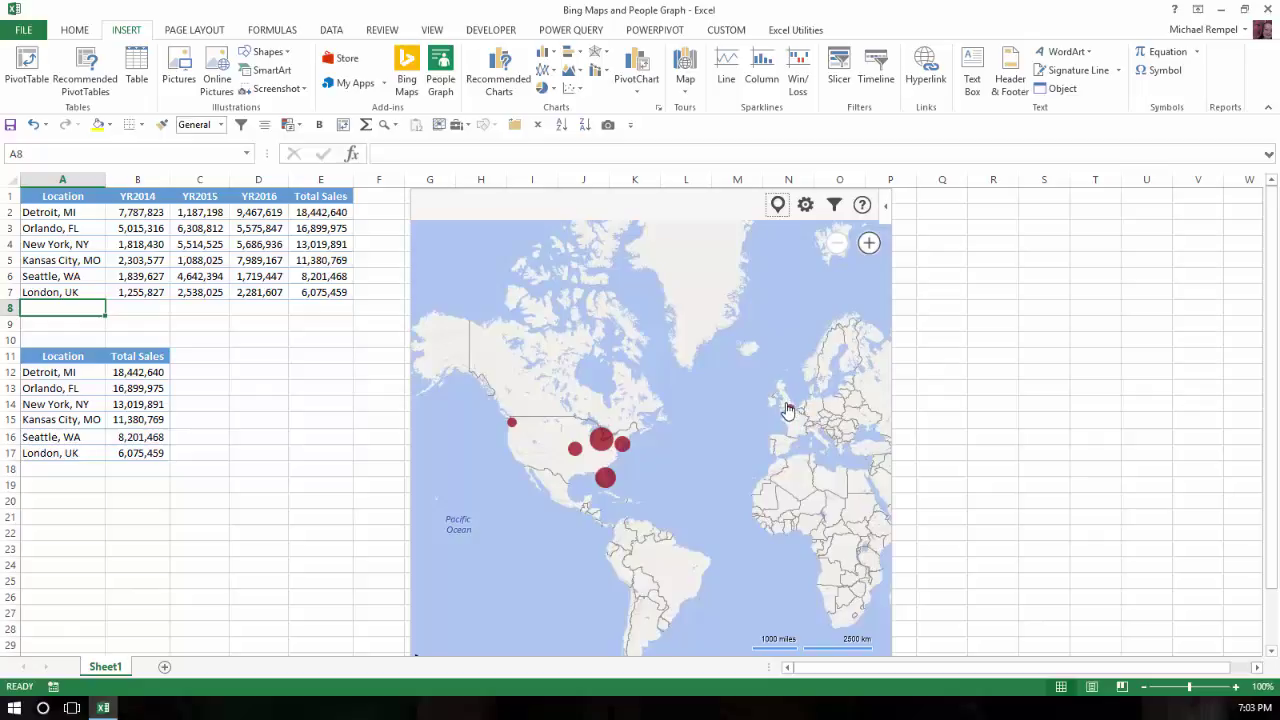
Step: Change cell A7 from London, UK back to Richmond, VA so the map circle moves to Virginia
click(66, 290)
triple_click(438, 153)
text(Richm)
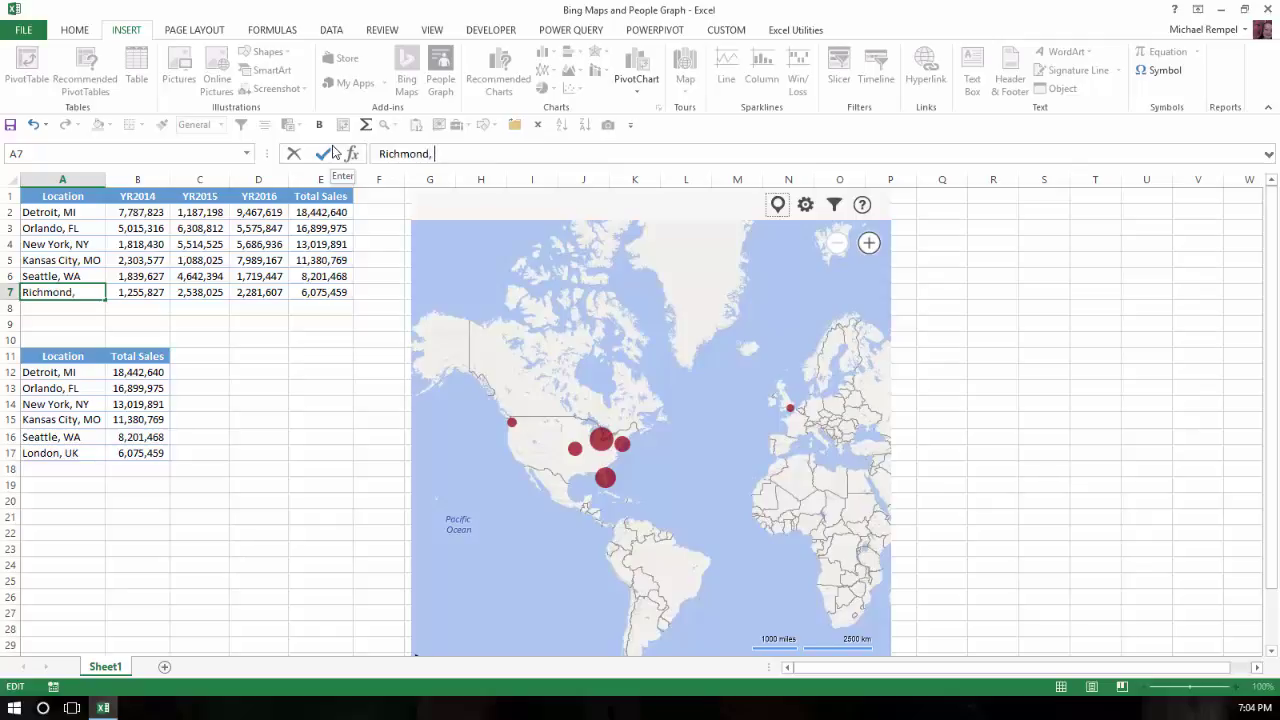
key(Return)
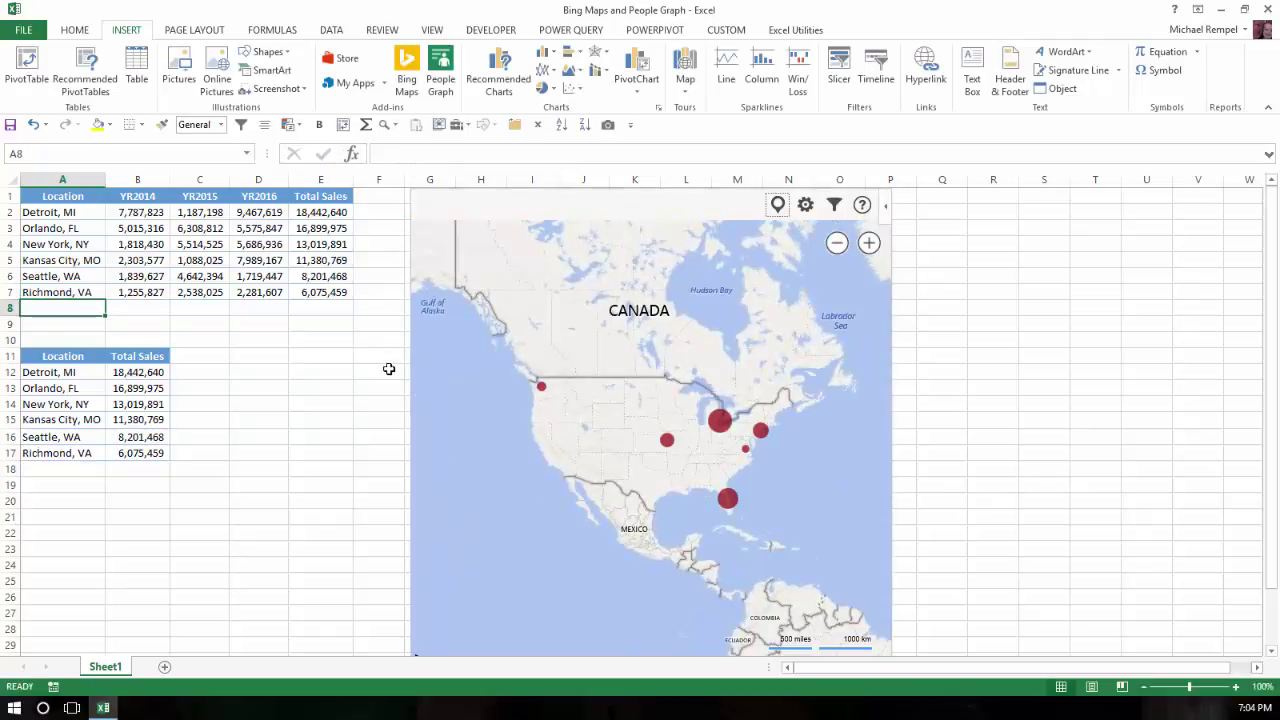
Step: Delete the old sales map and insert a Bing Maps map from the Location and YR2014–YR2016 columns
click(412, 393)
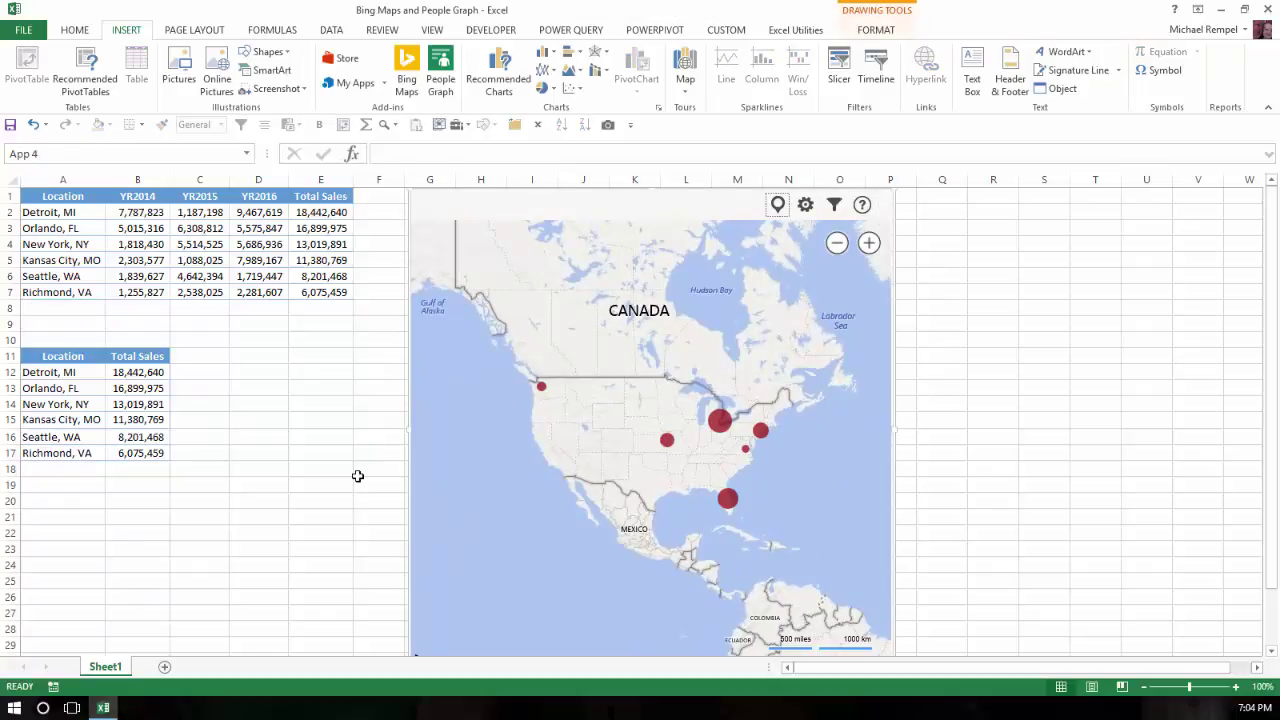
key(Delete)
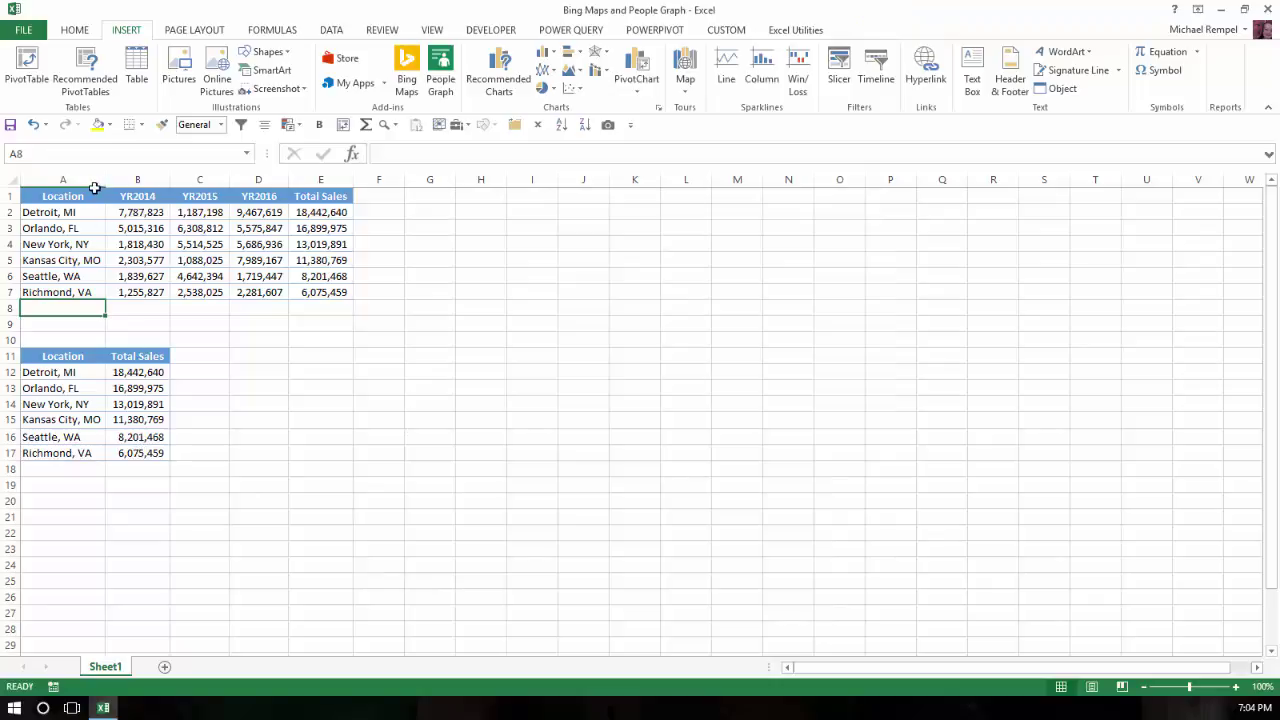
drag(73, 199, 255, 290)
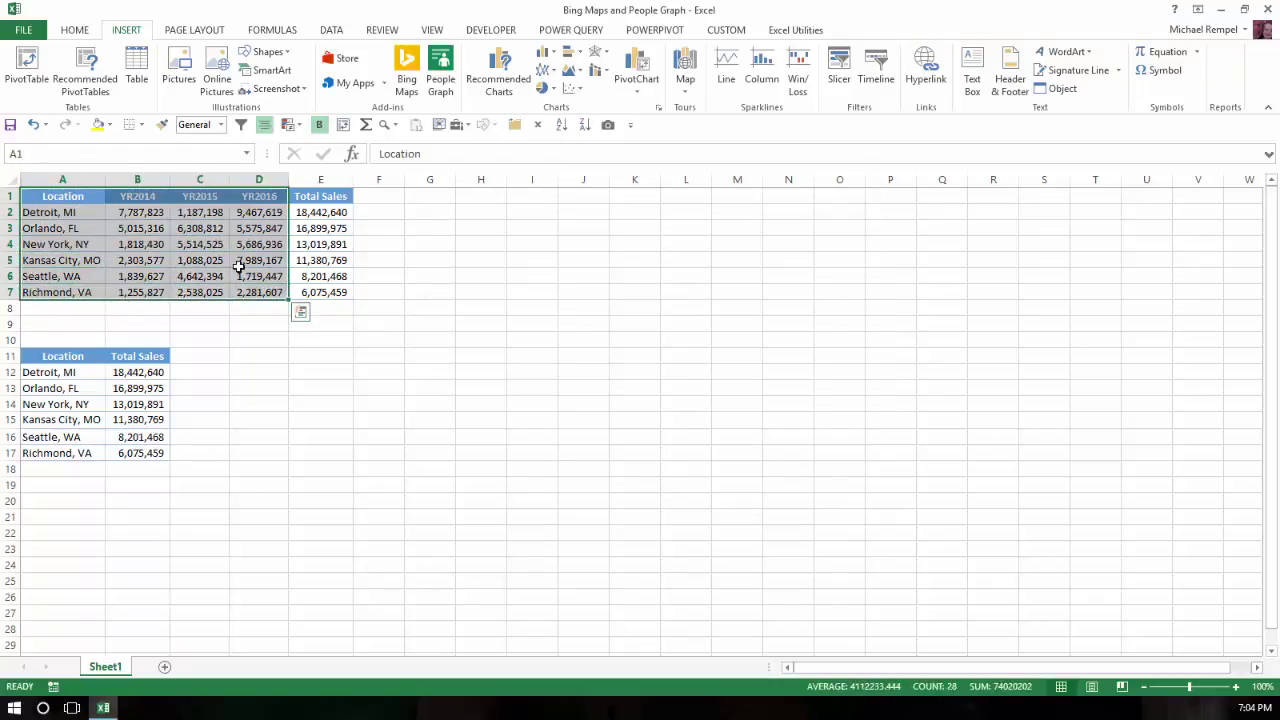
click(406, 76)
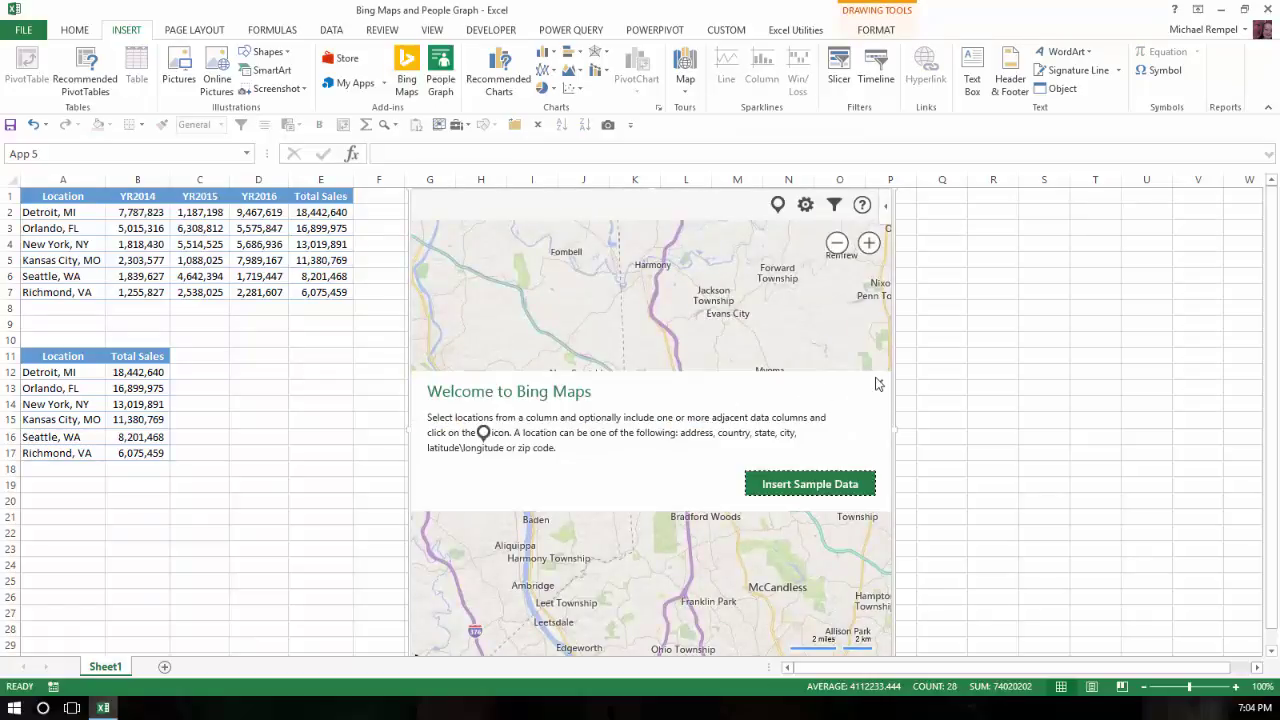
Step: Plot the six locations as YR2014–YR2016 sales pies and check Detroit's yearly sales card
click(879, 388)
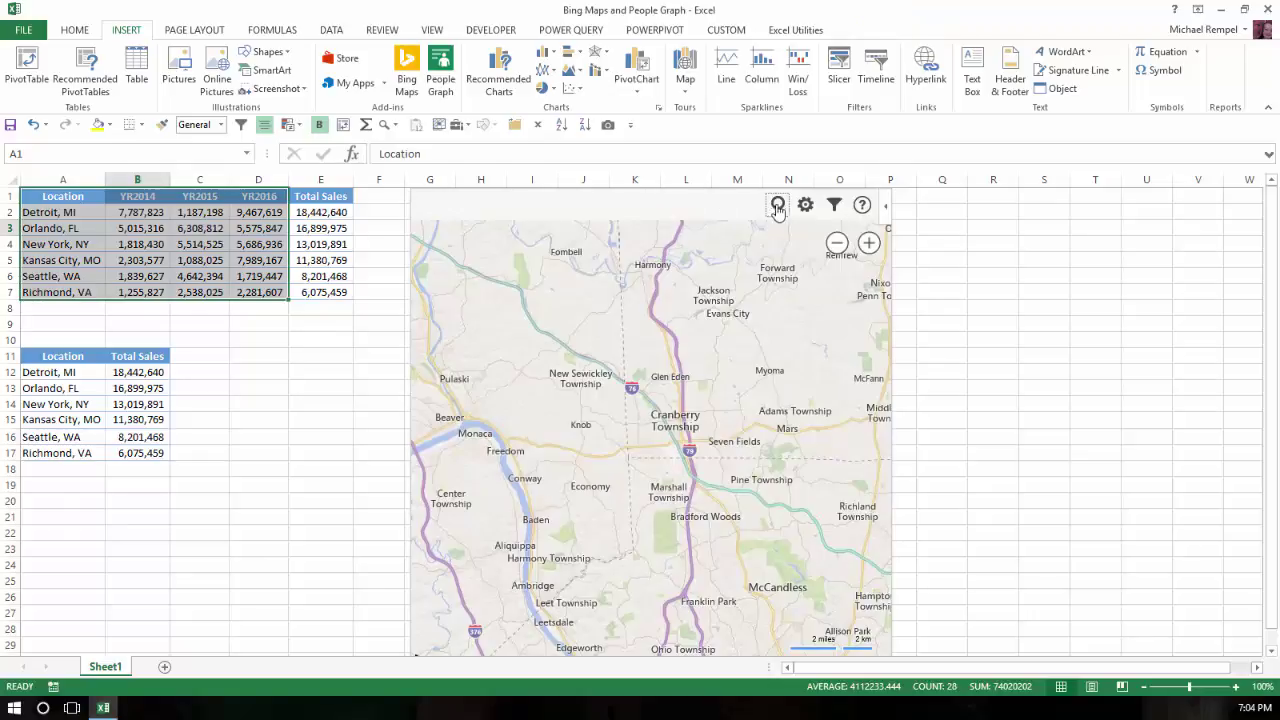
click(779, 206)
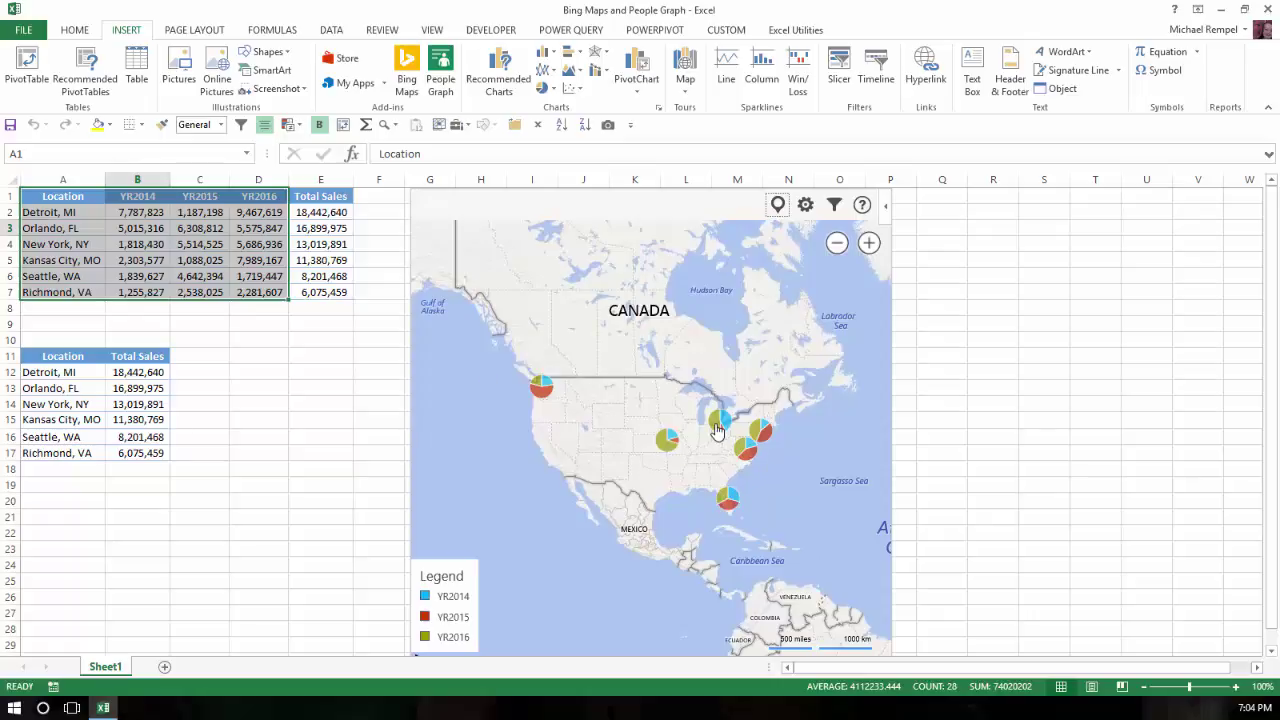
click(717, 430)
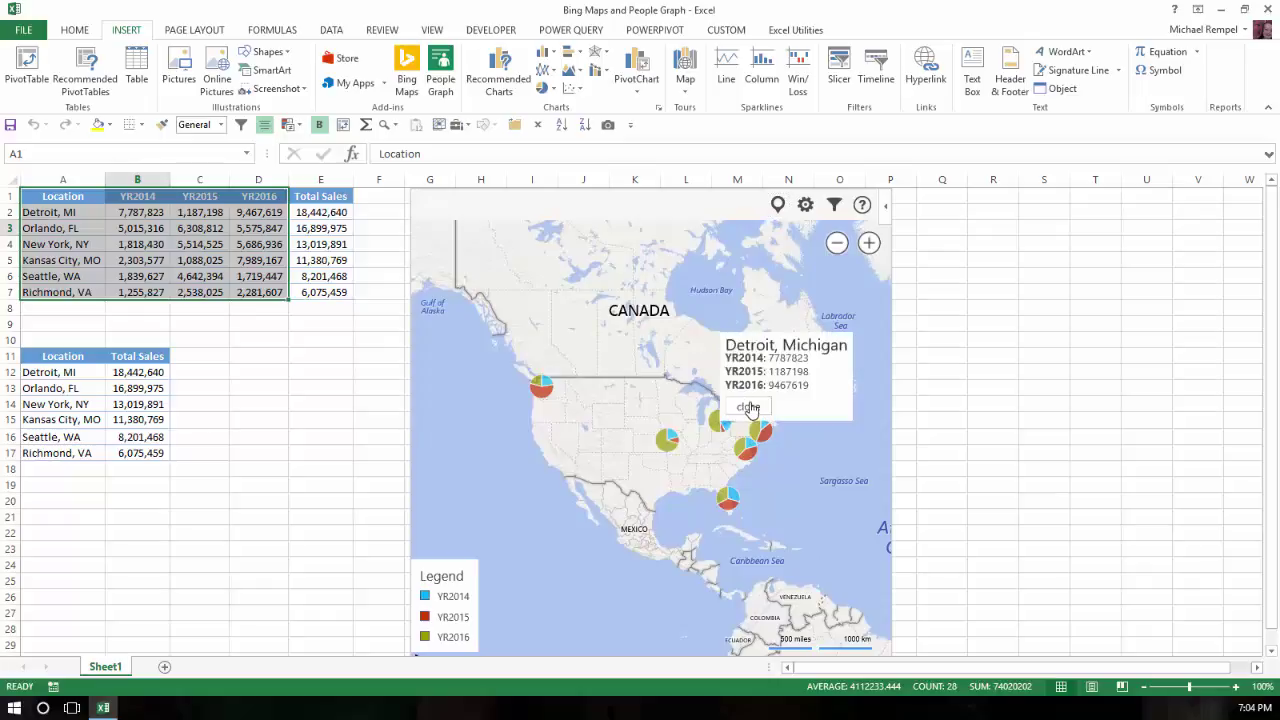
click(749, 407)
Step: Check the yearly sales cards for the Seattle and Kansas City pies
click(540, 393)
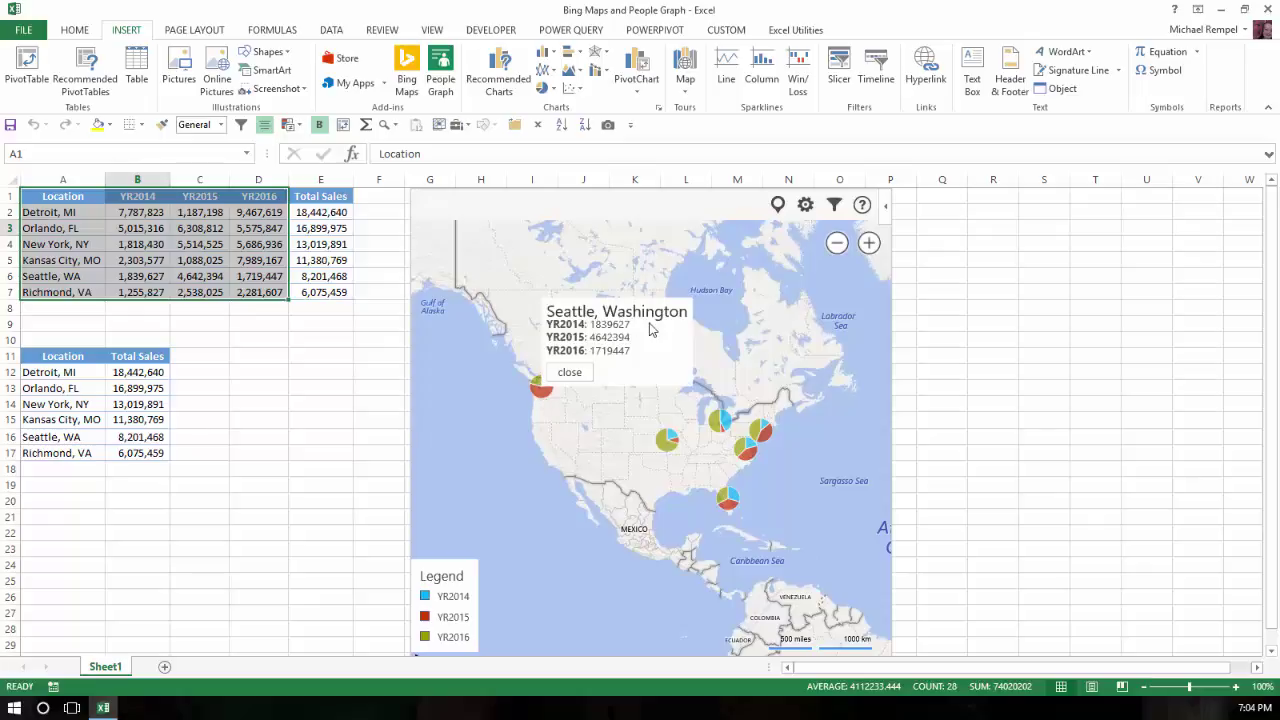
click(570, 373)
click(668, 441)
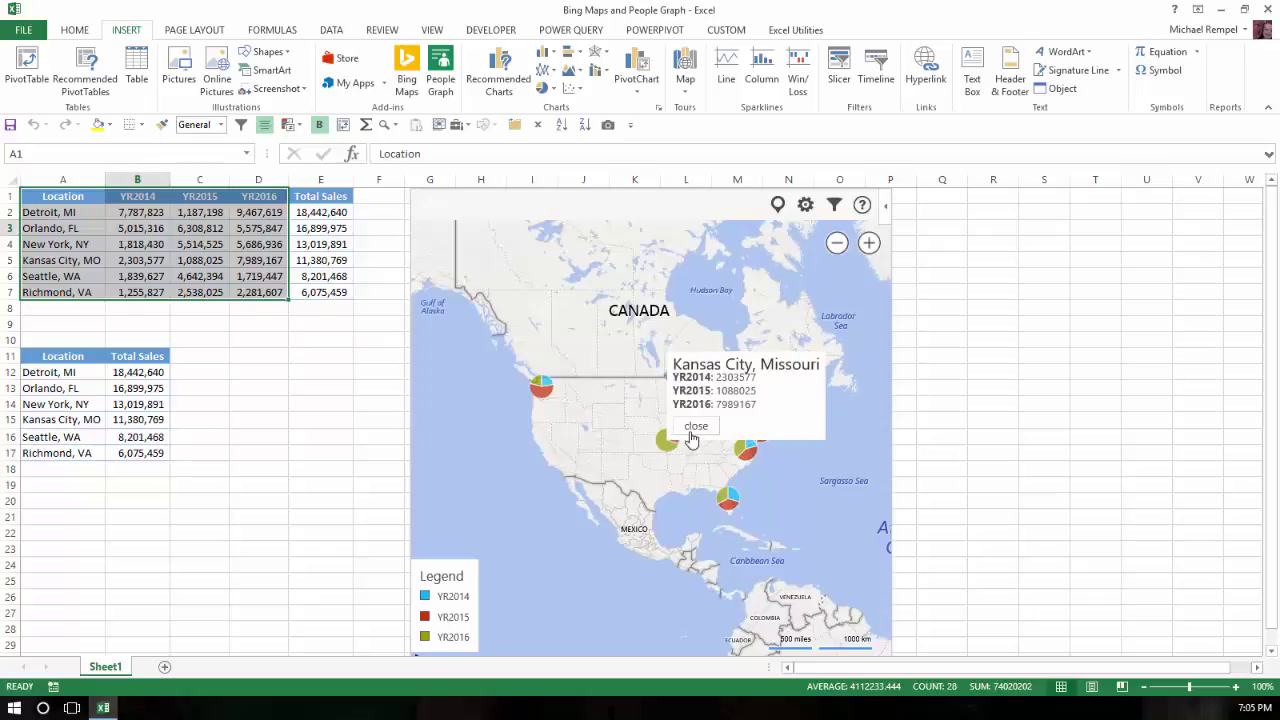
click(696, 428)
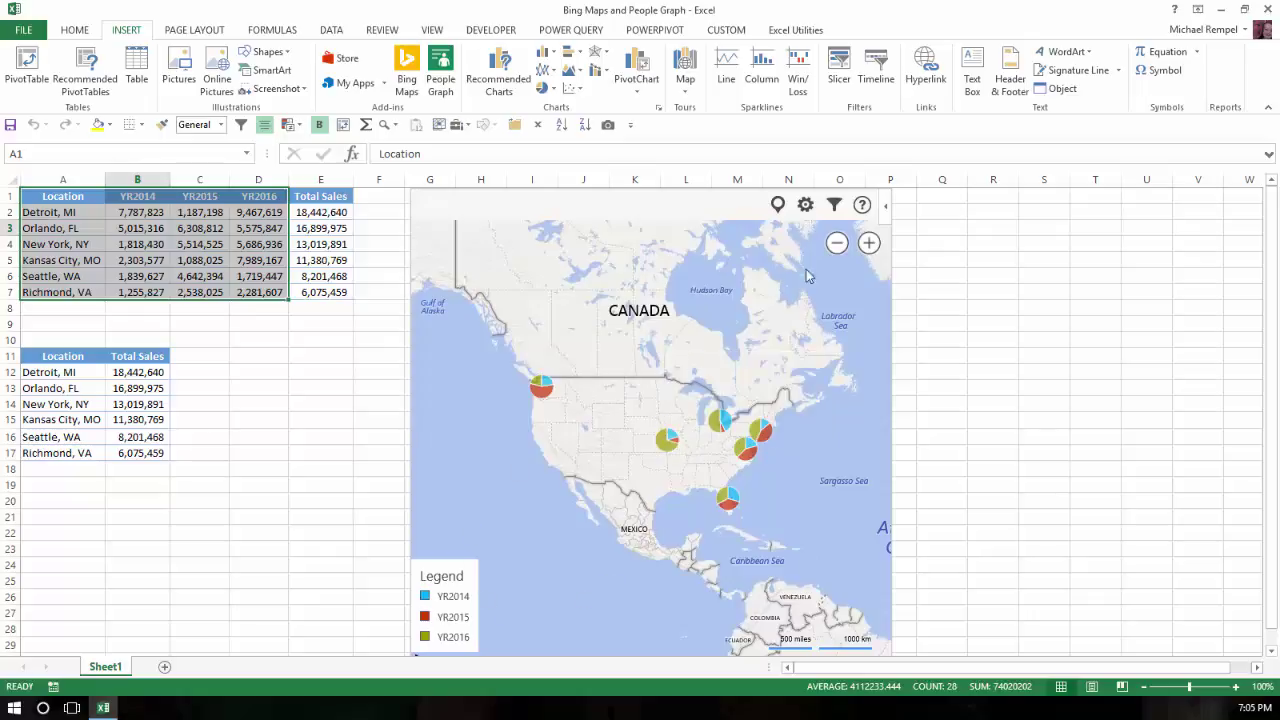
Step: Try circle markers and legend toggling in map settings, ending on pie charts with legend shown
click(806, 208)
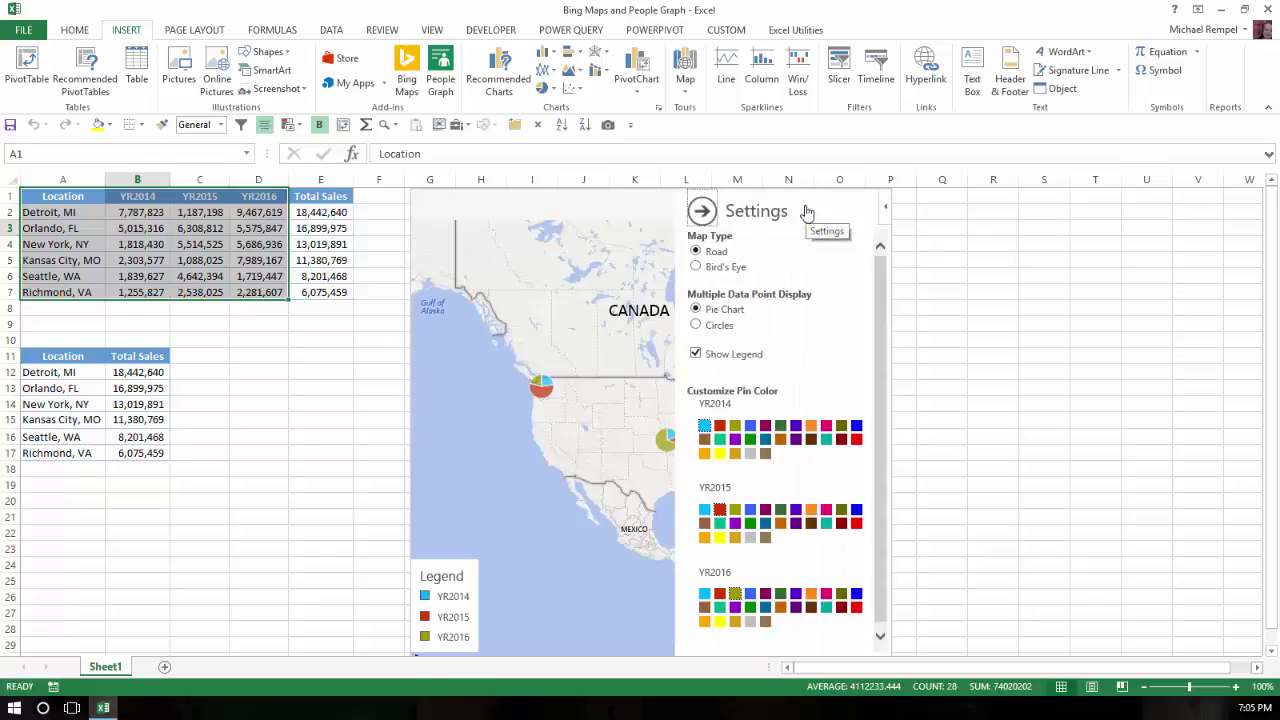
click(697, 325)
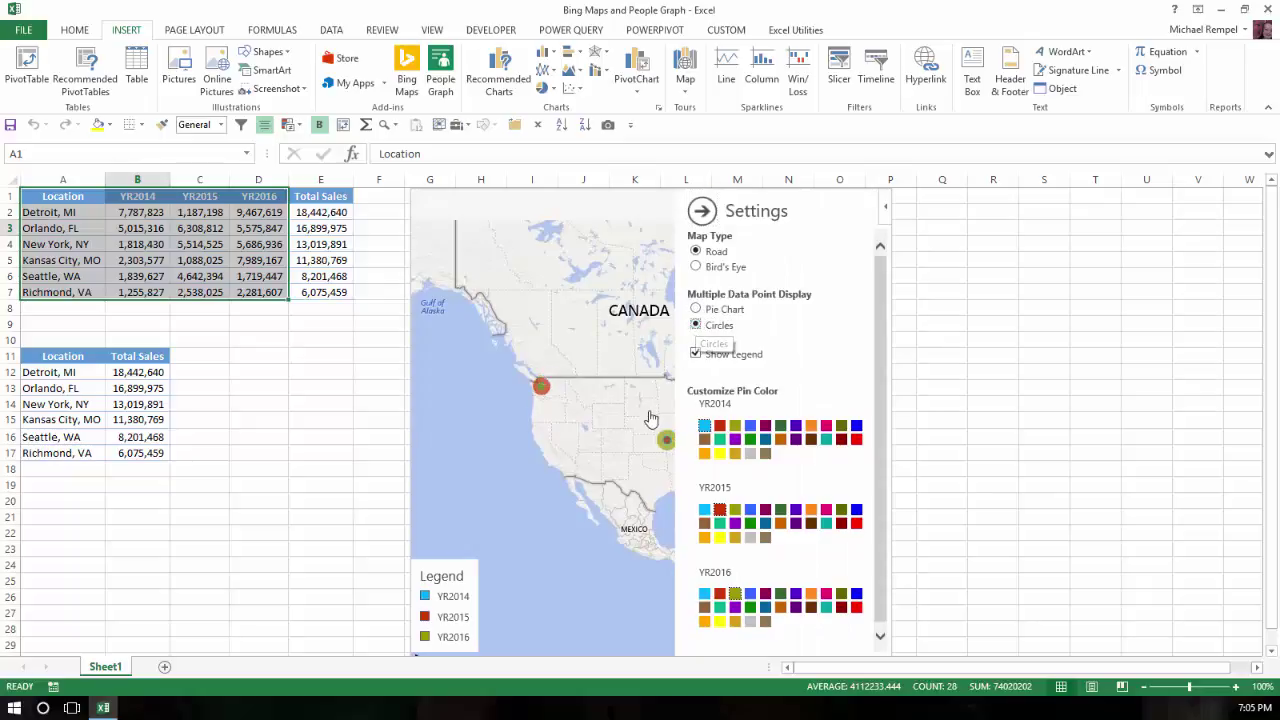
click(702, 211)
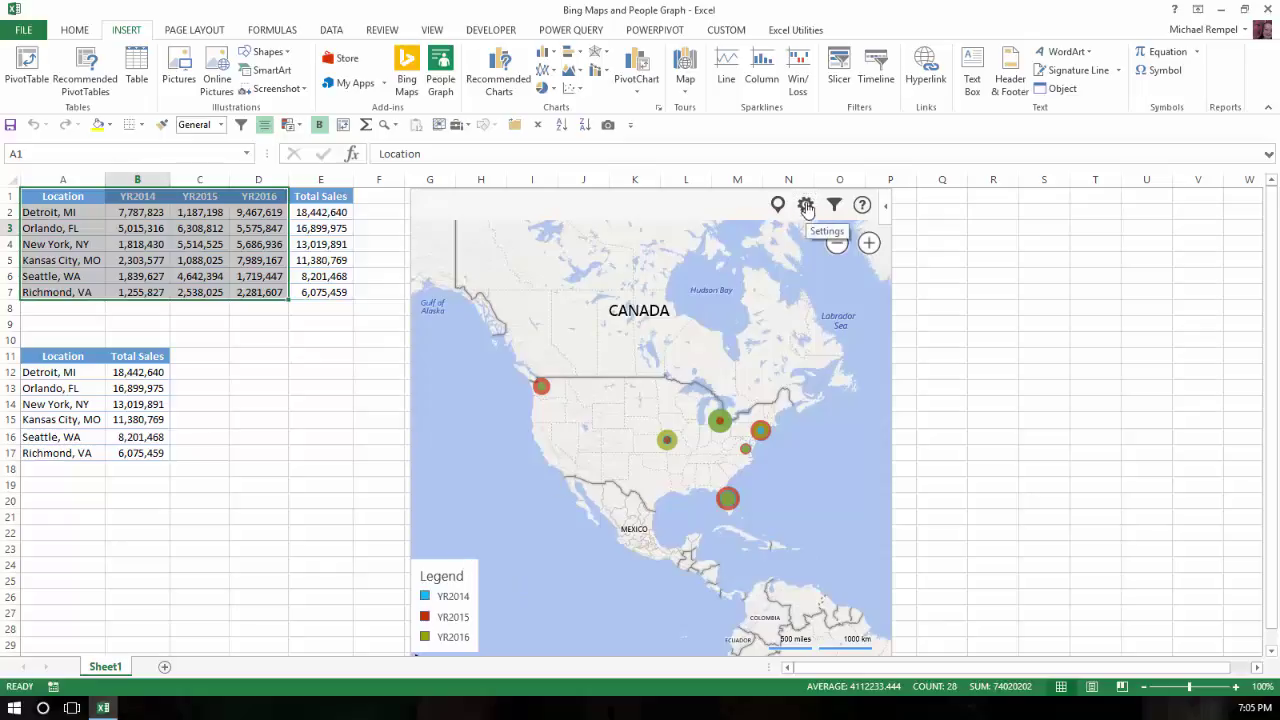
click(806, 204)
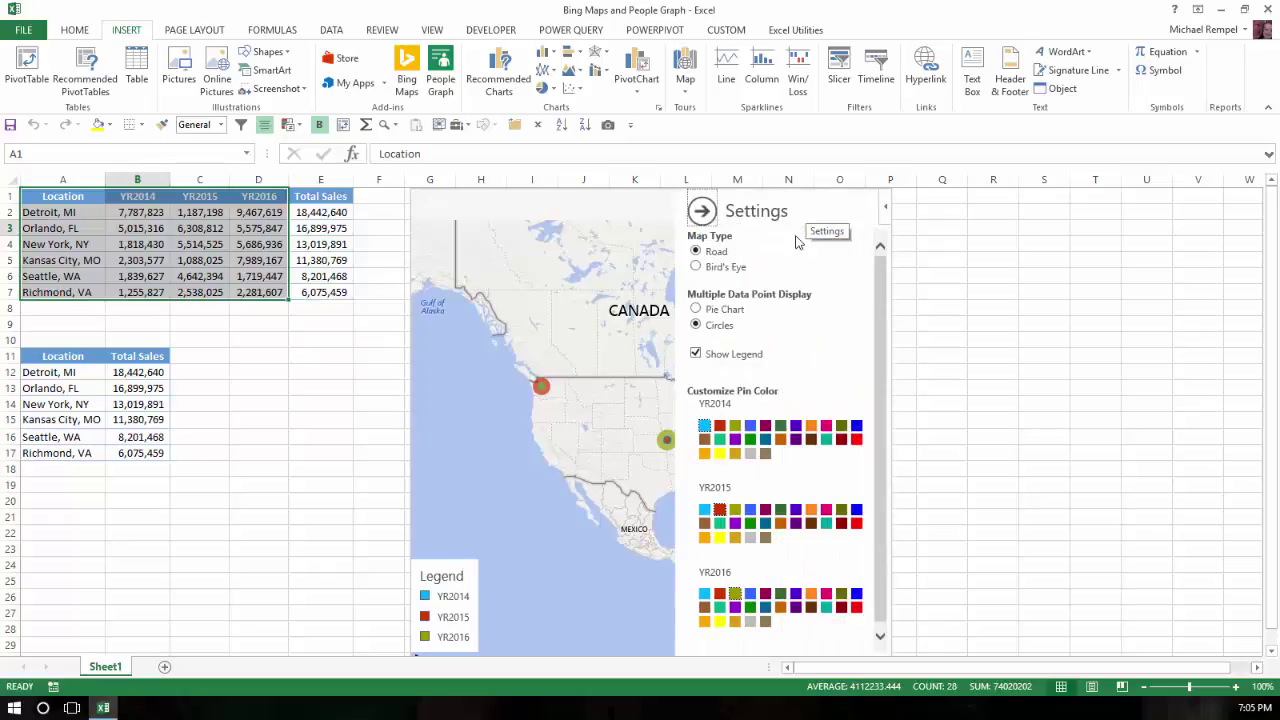
click(696, 358)
click(696, 356)
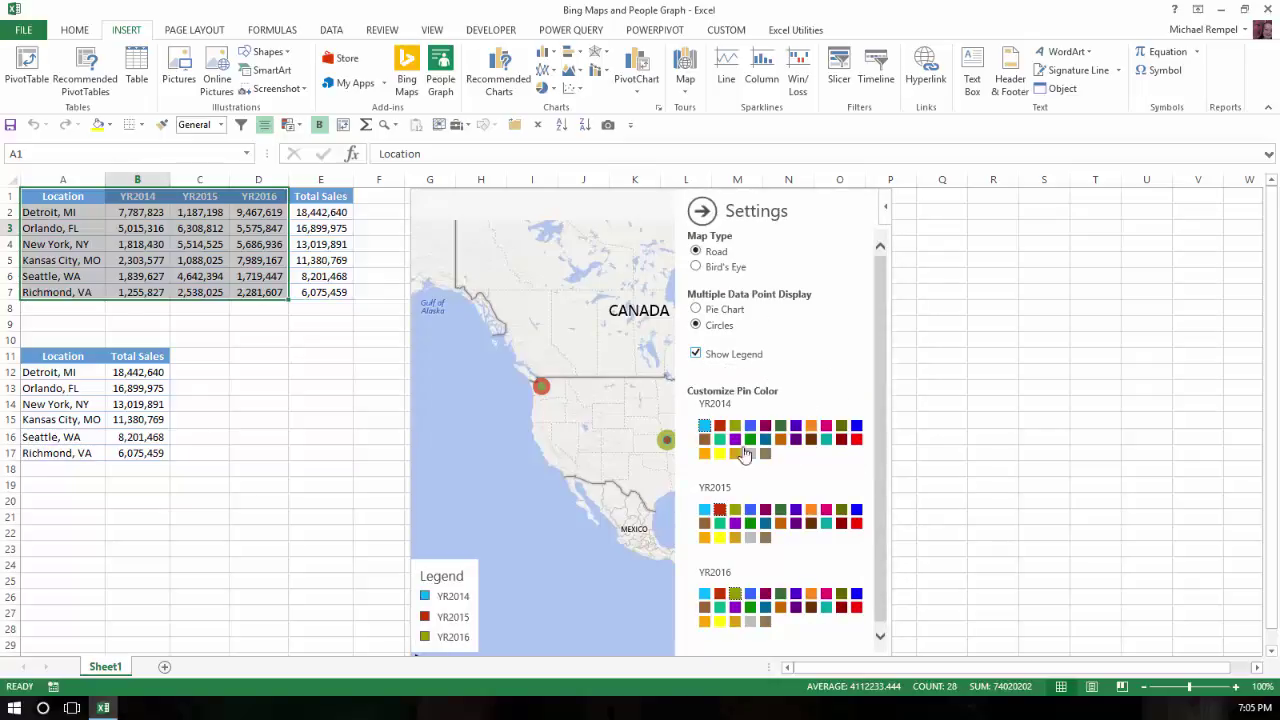
click(695, 309)
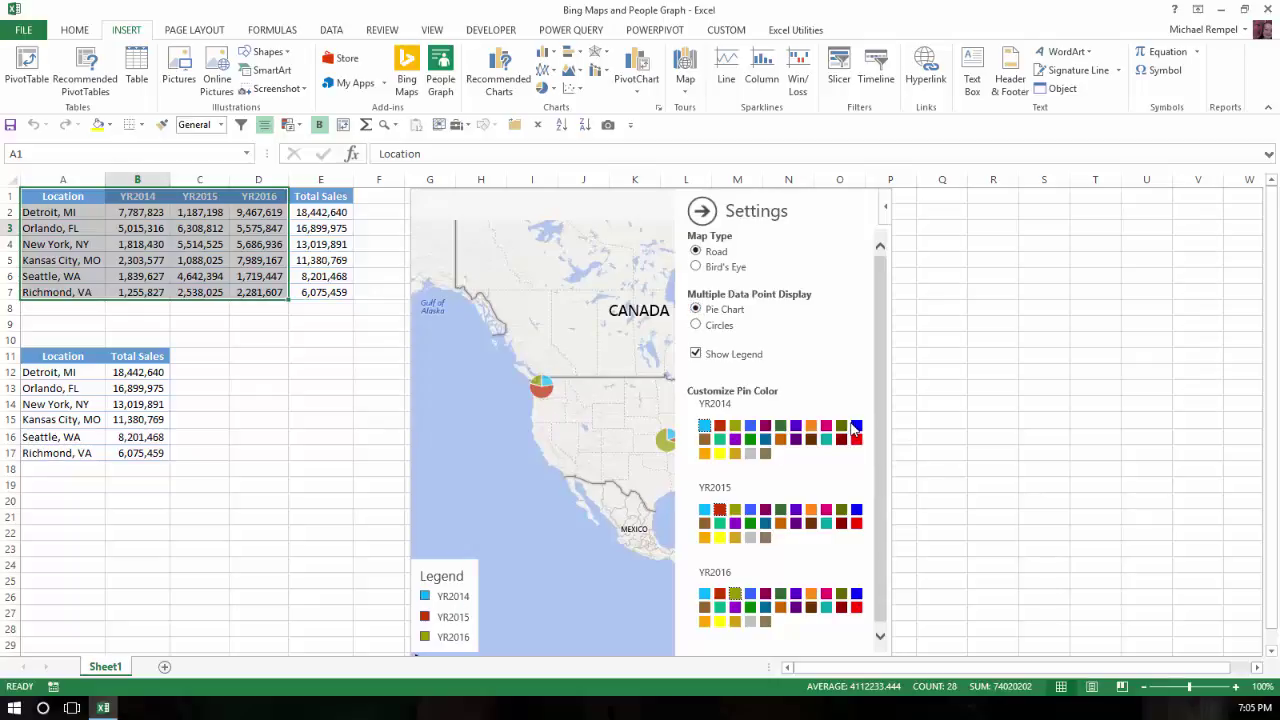
Step: Colour the YR2015 slices bright red and the YR2016 slices bronze
click(856, 523)
click(766, 622)
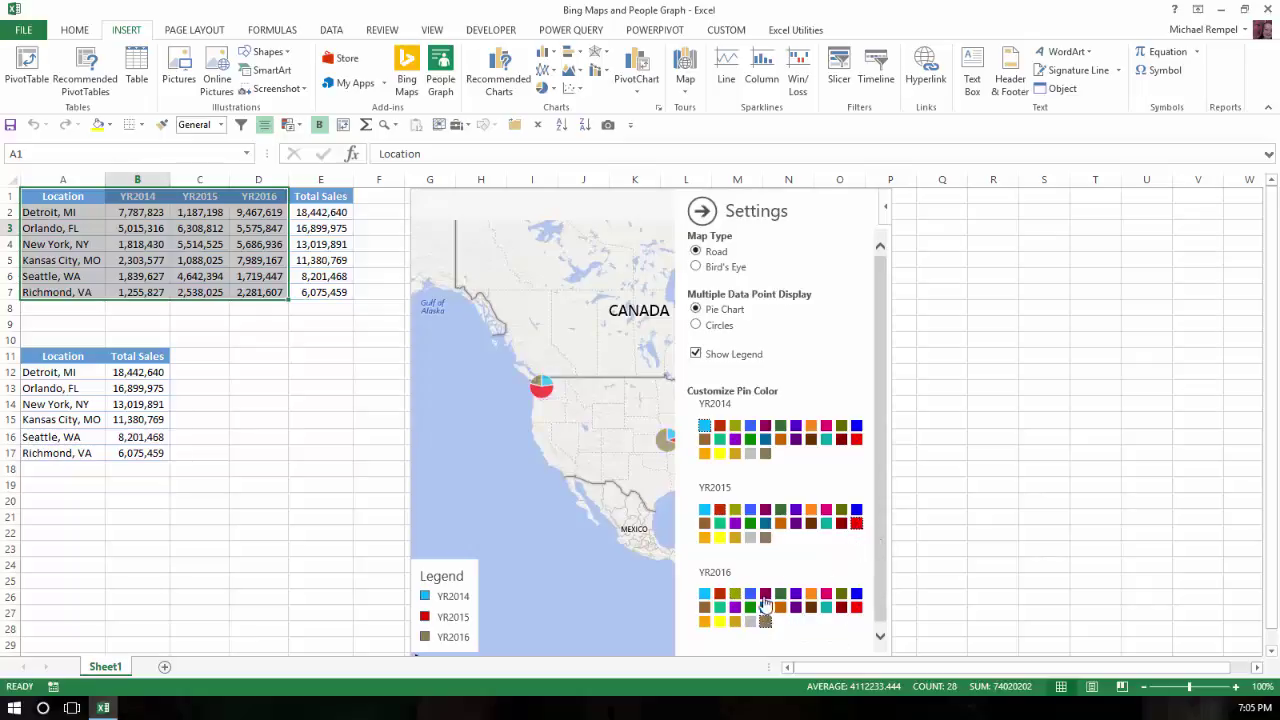
click(702, 211)
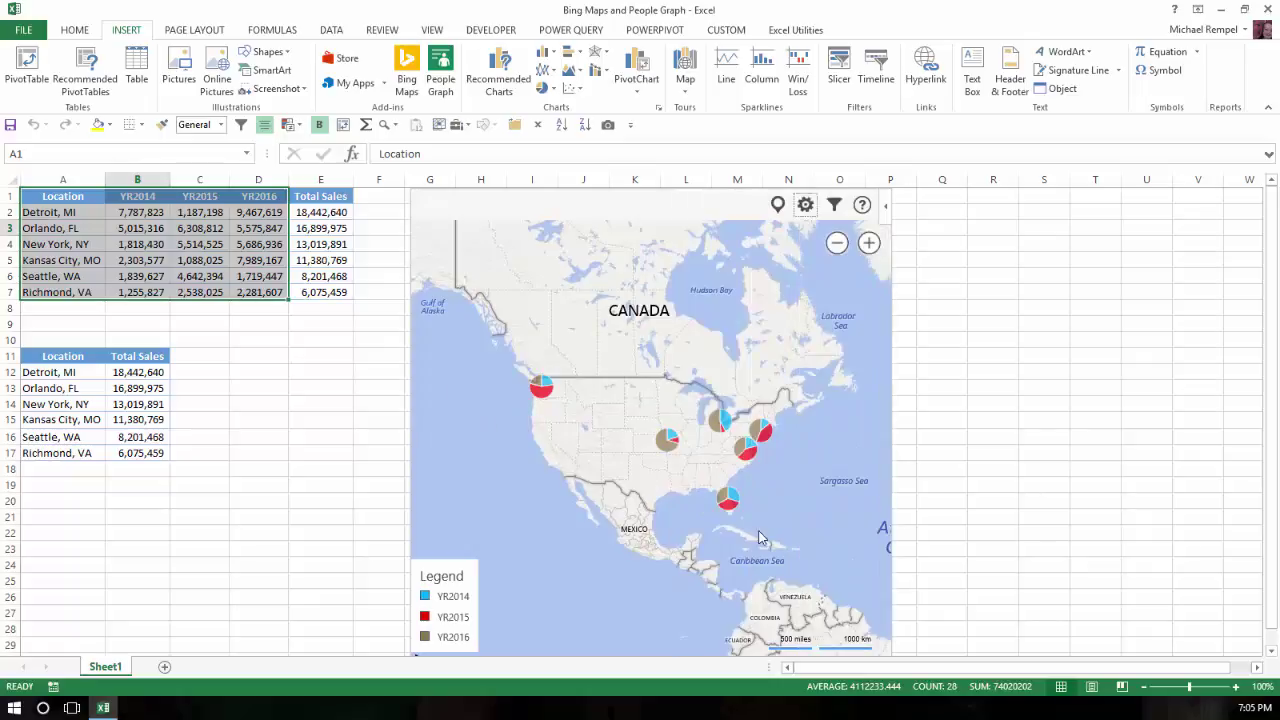